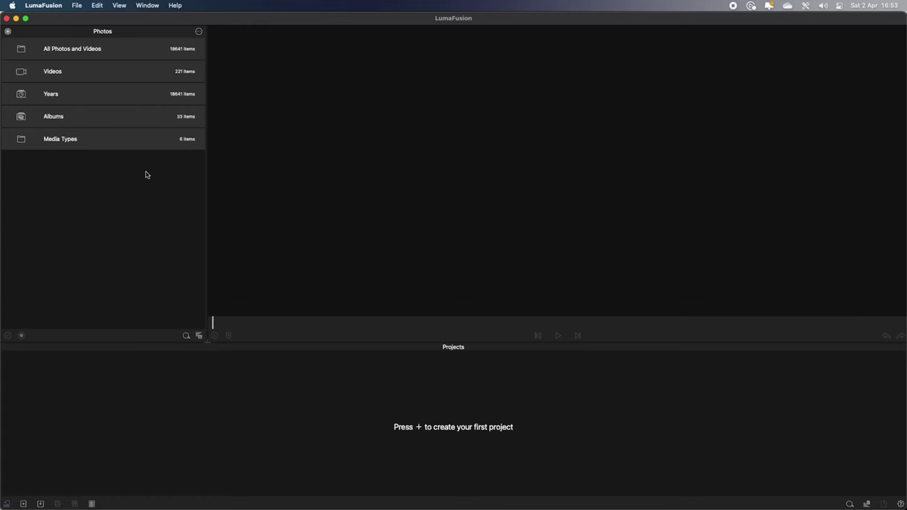
Create a new 30 fps project named Timelapse.
left_click(23, 504)
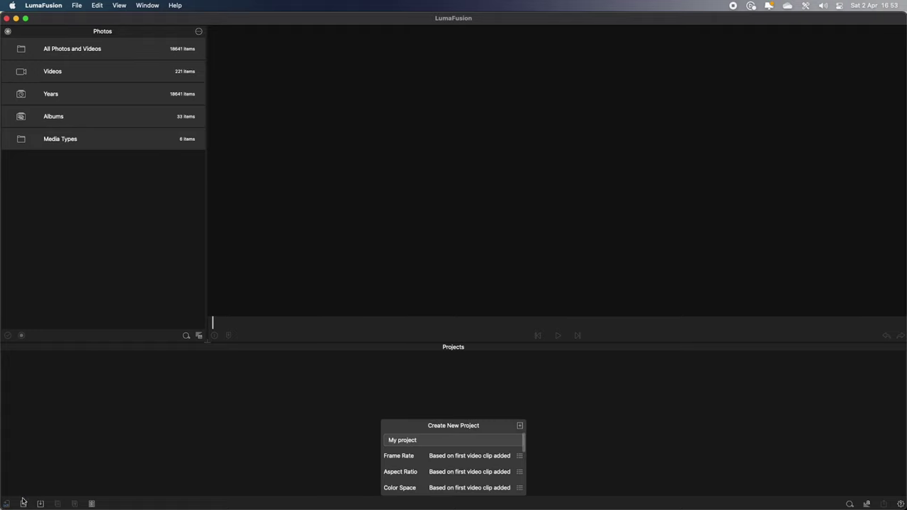
left_click(422, 440)
type("Timelapse")
left_click(456, 463)
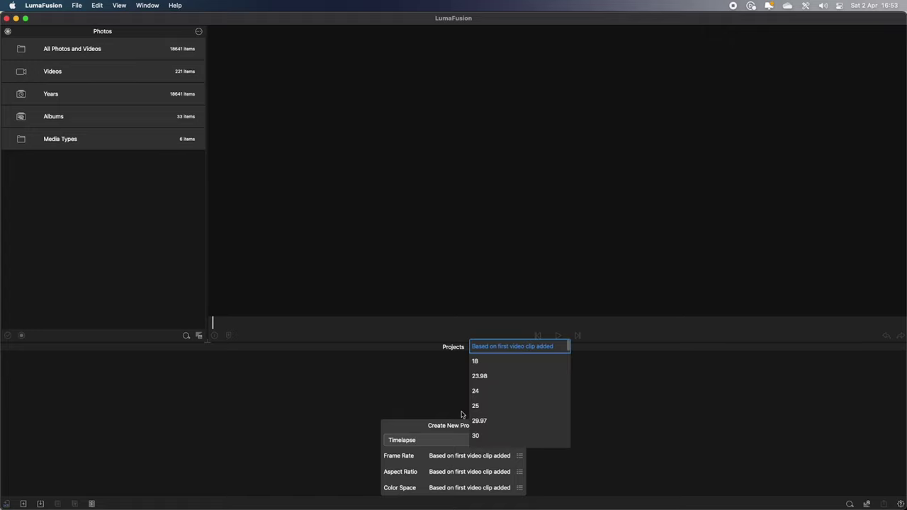
left_click(485, 439)
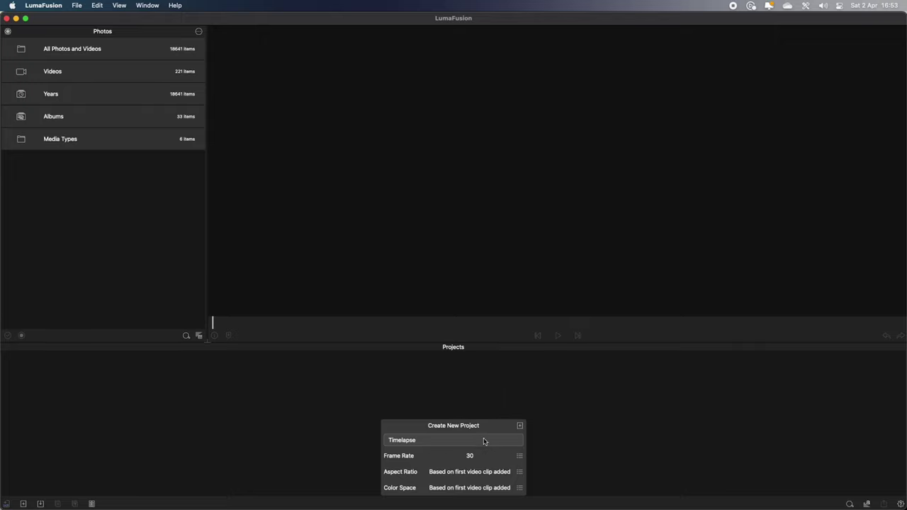
left_click(520, 427)
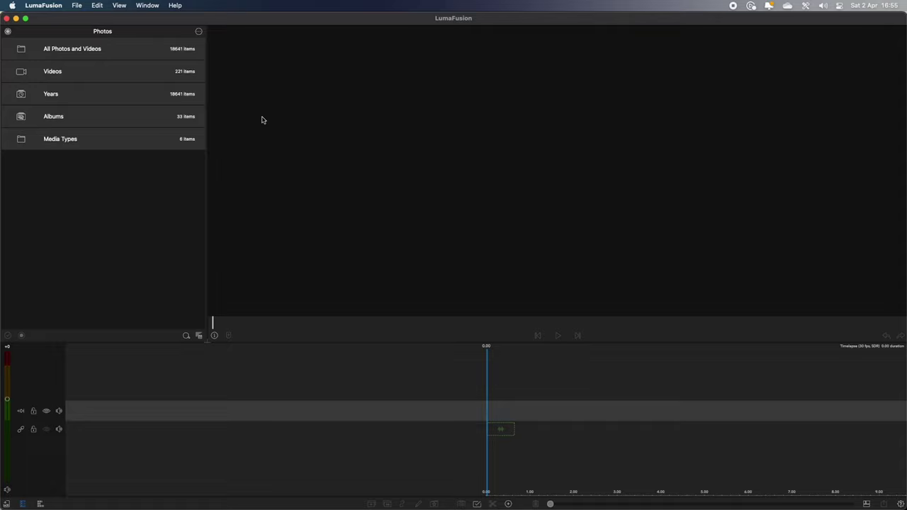
Add the Downloads/Timelapse folder to the Linked Folders sources.
left_click(7, 31)
left_click(7, 32)
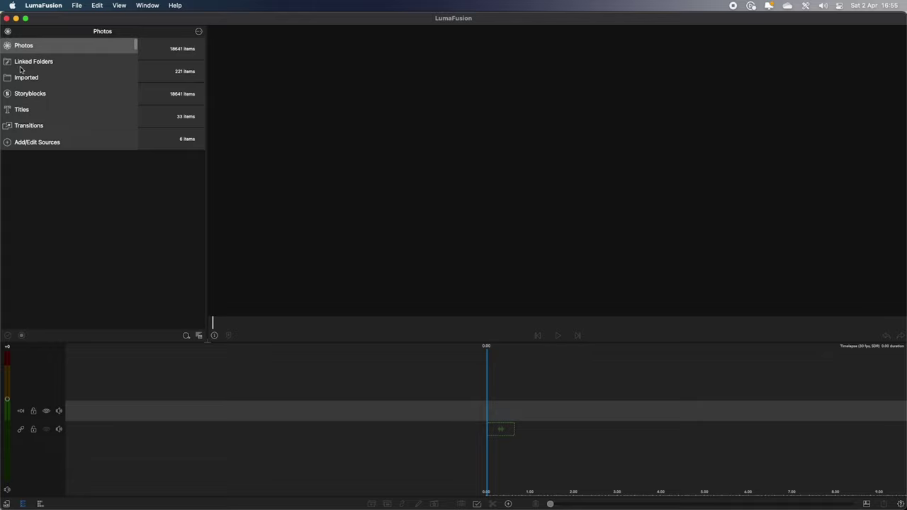
left_click(17, 63)
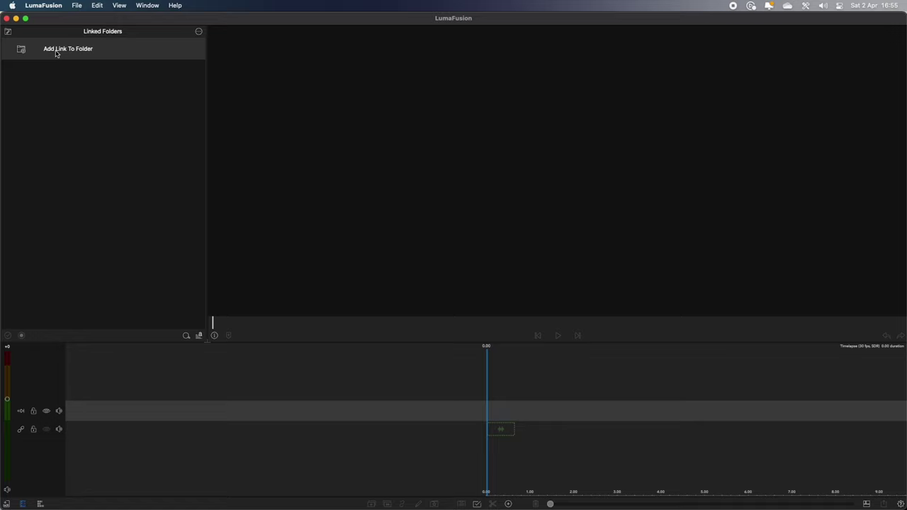
left_click(63, 49)
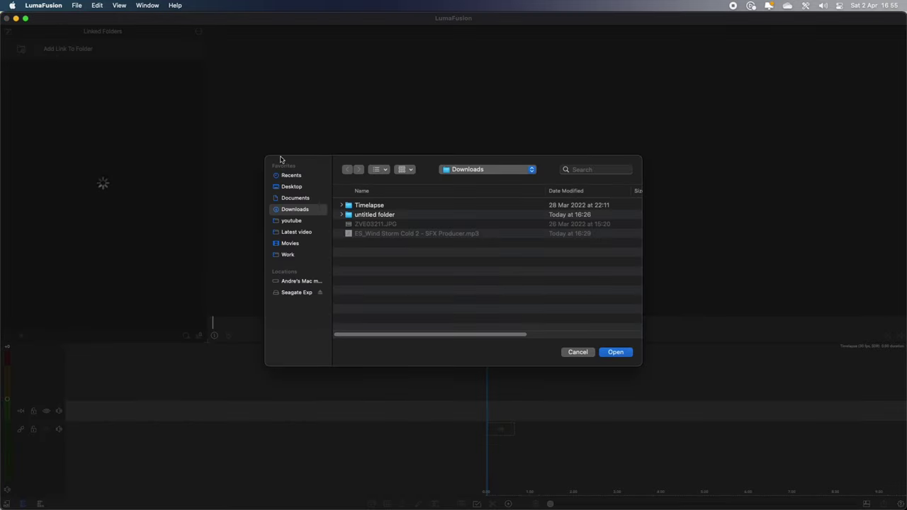
left_click(370, 208)
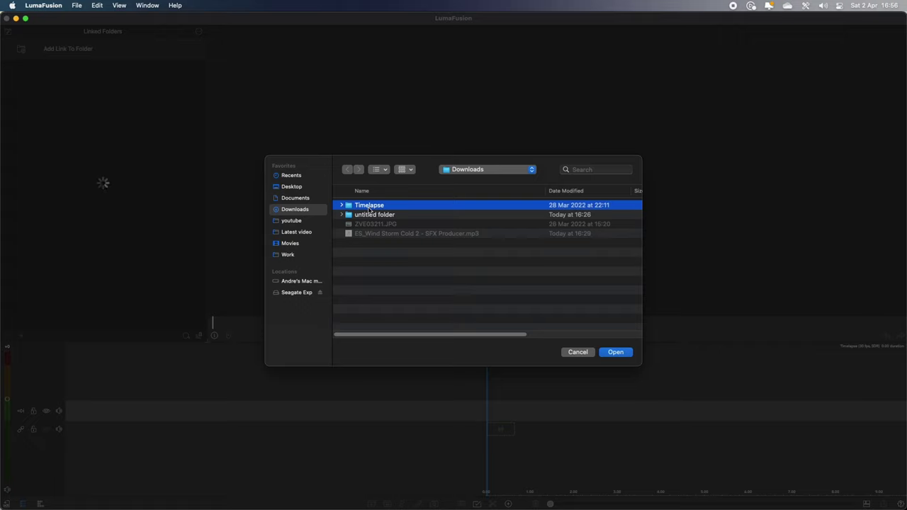
left_click(615, 353)
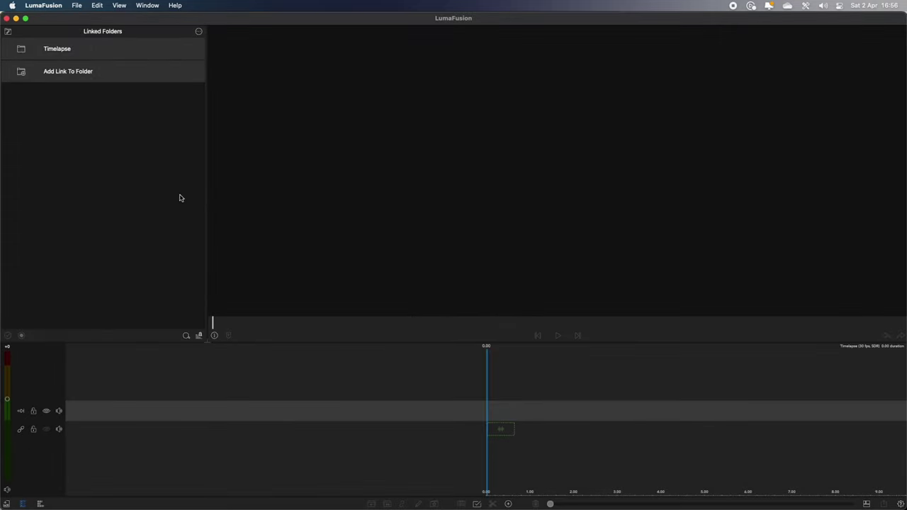
Open the linked Timelapse folder to browse its ZVE031xx.jpg stills.
left_click(51, 49)
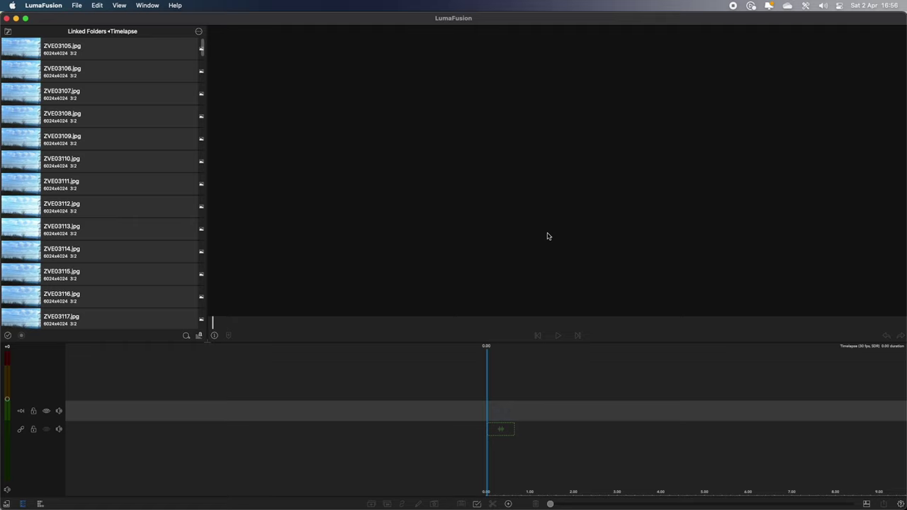
Set the Clip Defaults photo duration to 0.02 seconds in Help and Settings.
left_click(900, 505)
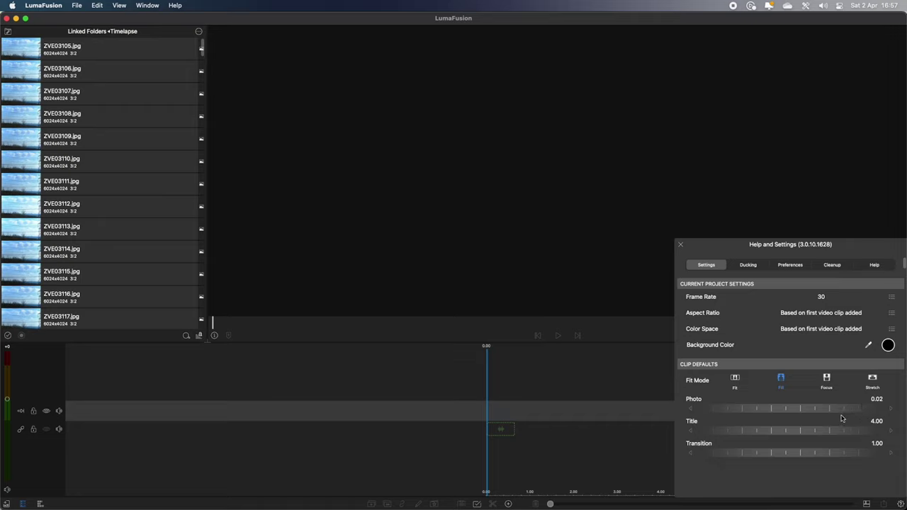
left_click_drag(828, 413, 830, 413)
left_click(681, 245)
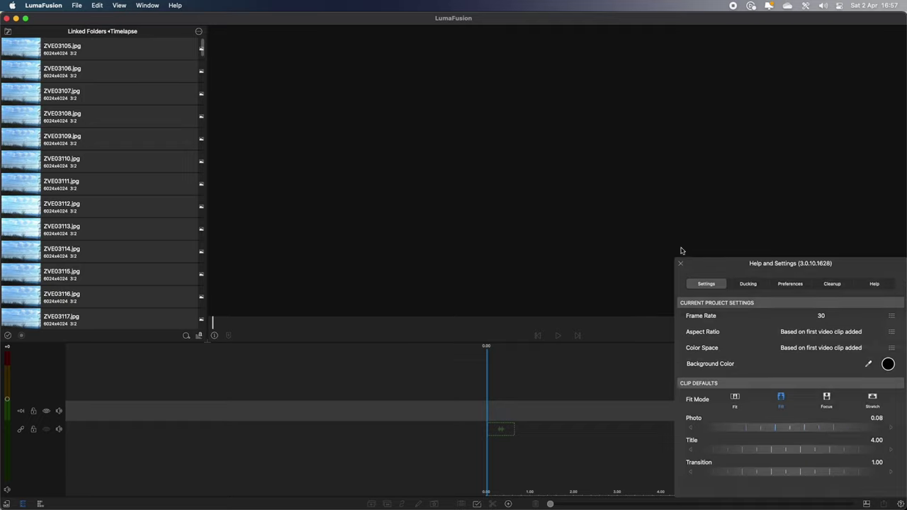
Multi-select all 200 Timelapse images and drop them onto the timeline.
left_click(7, 336)
left_click(21, 338)
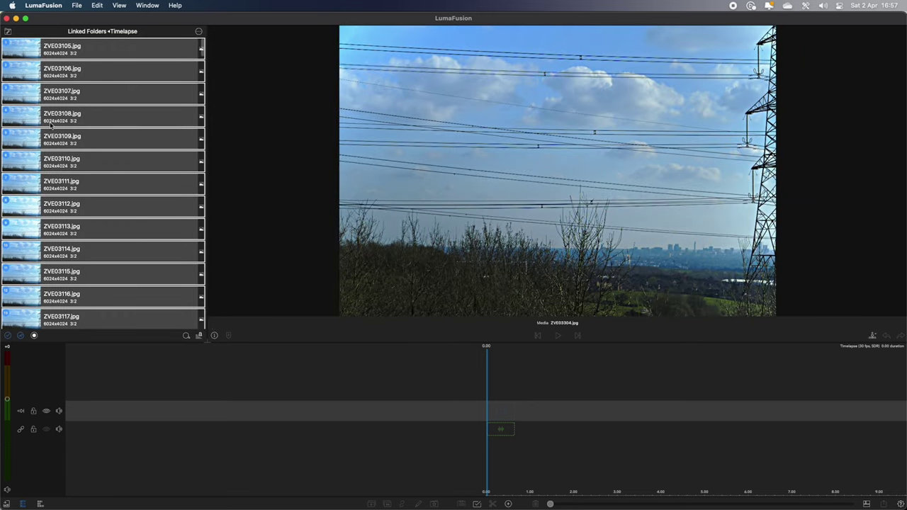
left_click_drag(81, 61, 516, 416)
Scroll back to 0:00 and play the opening seconds, then pause.
scroll(276, 376, "left", 5)
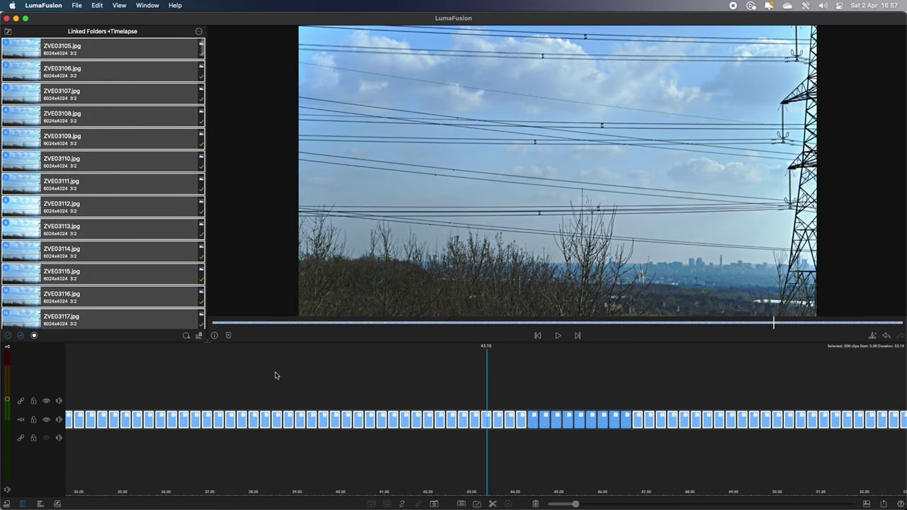
scroll(220, 380, "left", 6)
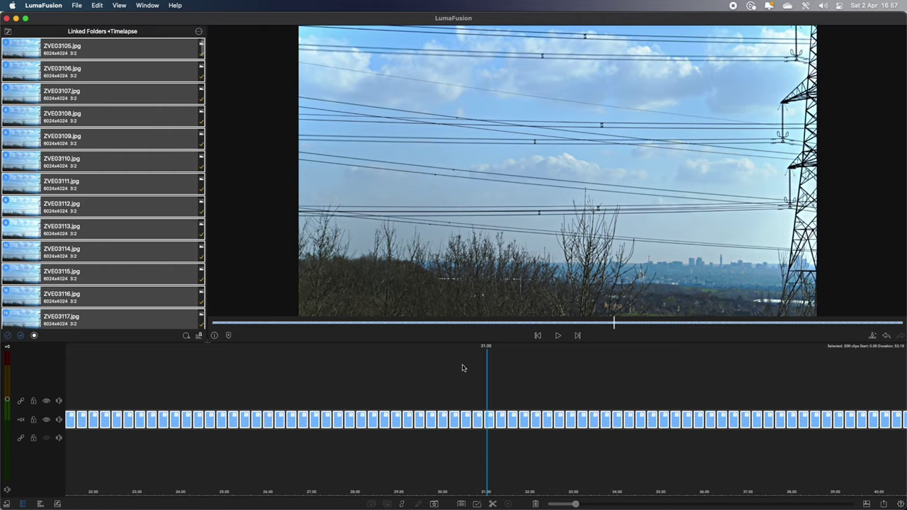
scroll(370, 366, "left", 7)
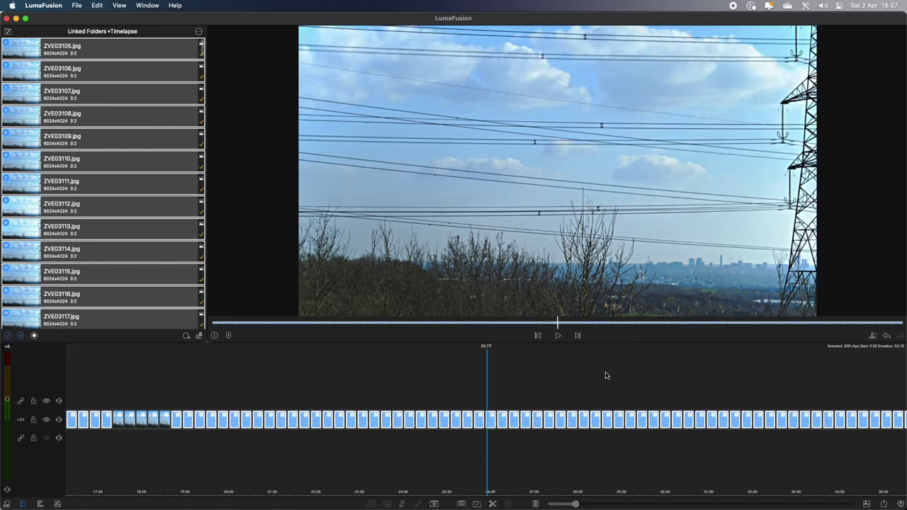
scroll(573, 379, "left", 5)
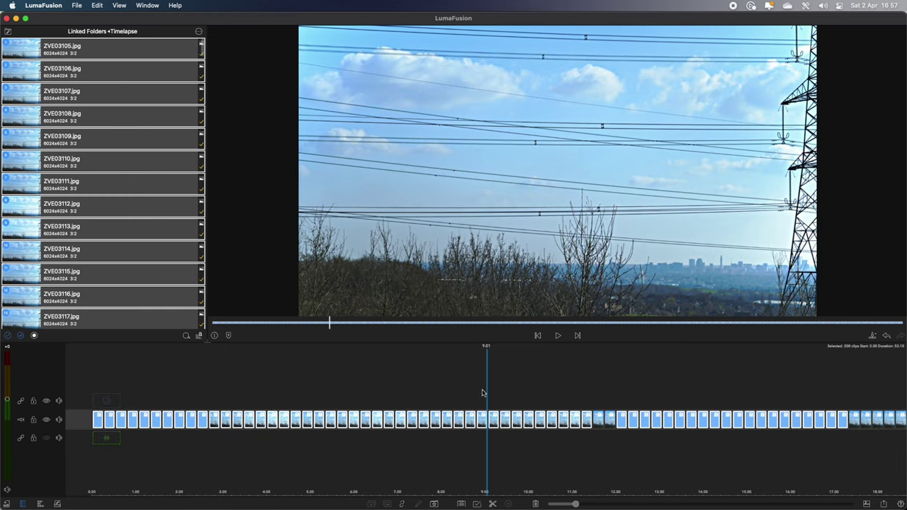
scroll(561, 388, "left", 6)
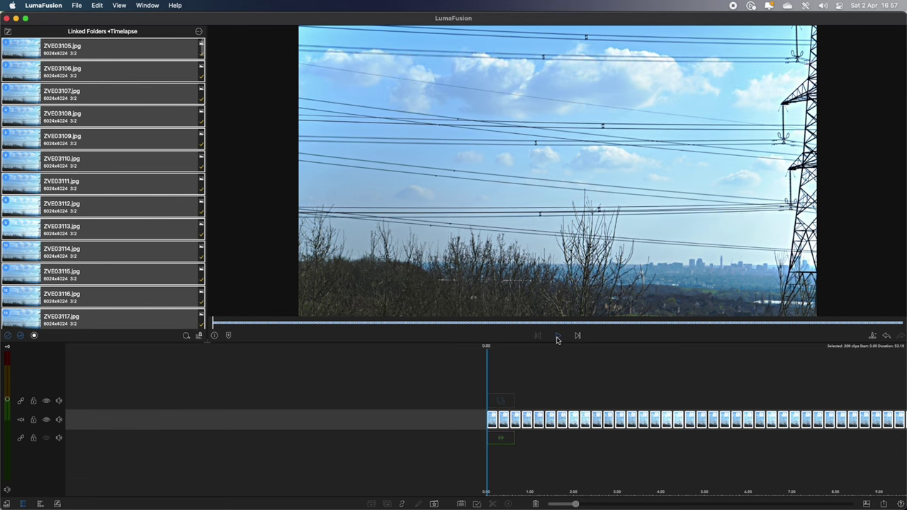
left_click(557, 338)
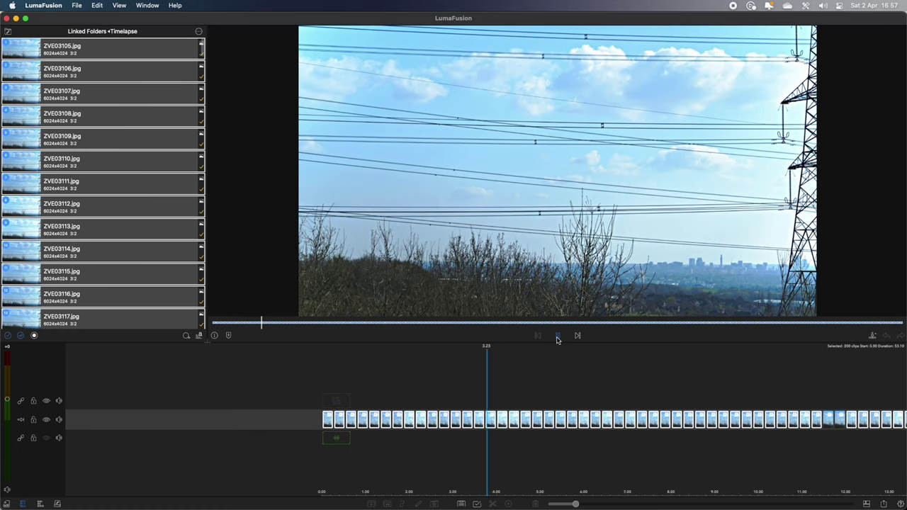
left_click(557, 338)
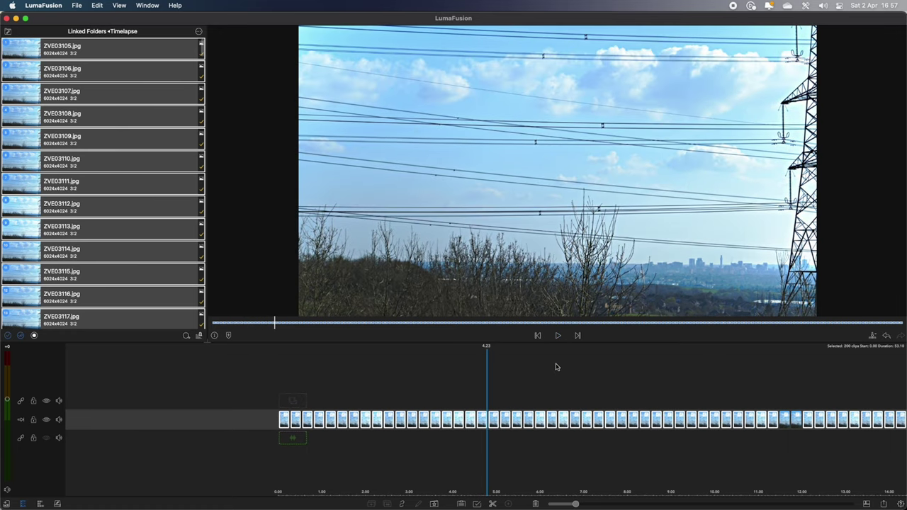
Clear the timeline and lower the default photo duration to 0.01 seconds.
key("Delete")
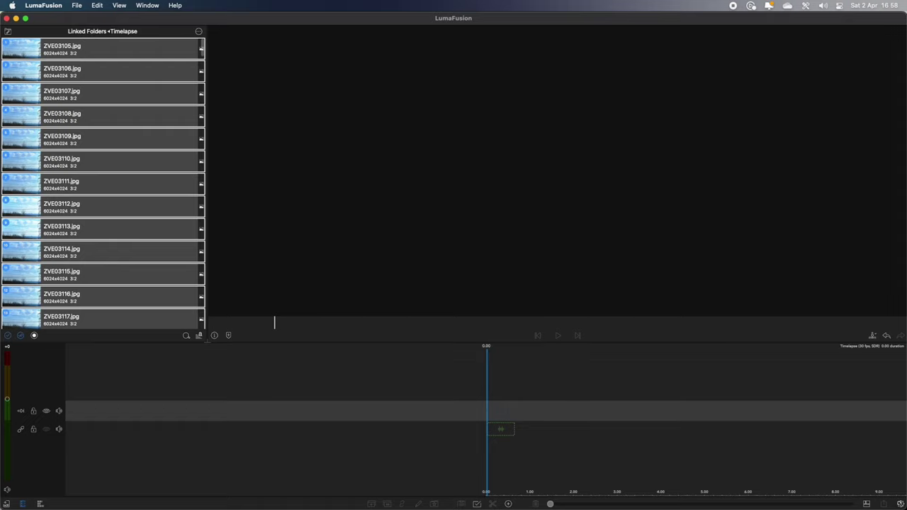
left_click(901, 504)
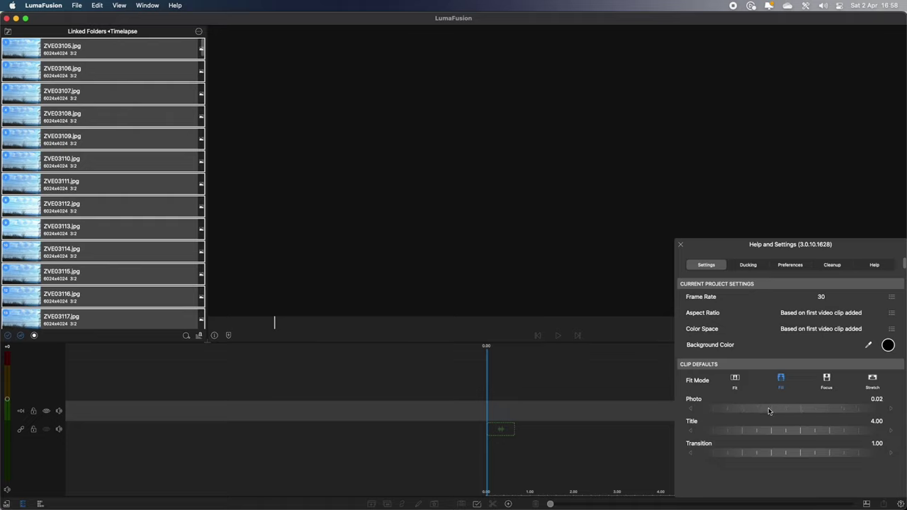
left_click_drag(769, 412, 768, 411)
left_click(681, 245)
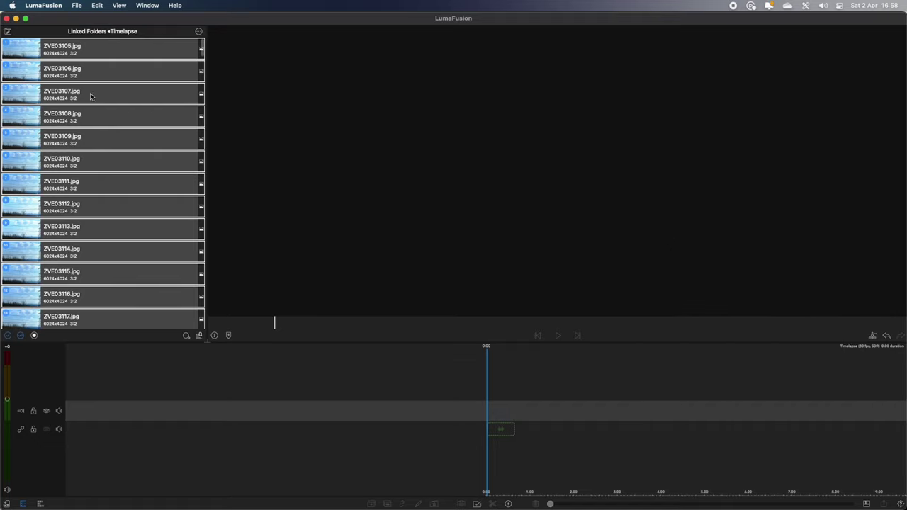
Re-add the photos and play the 6.20-second sequence from its start.
left_click_drag(91, 95, 508, 414)
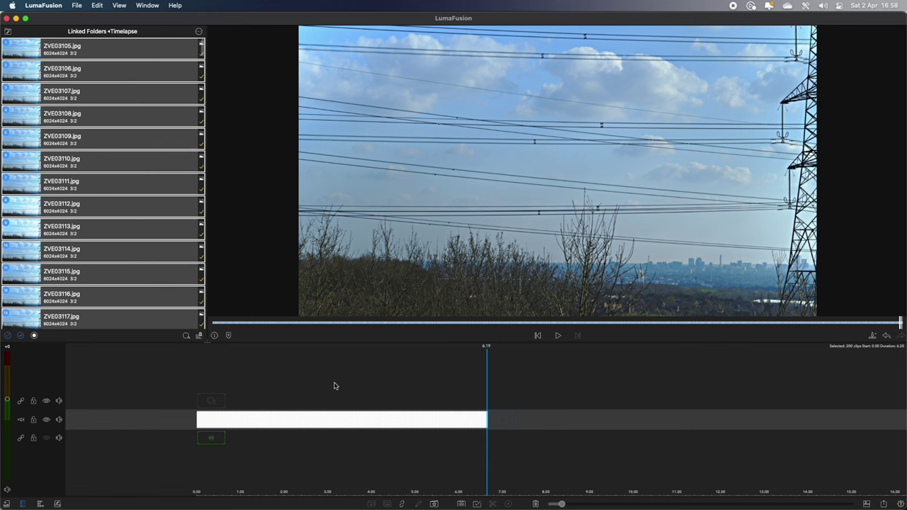
left_click_drag(319, 376, 628, 382)
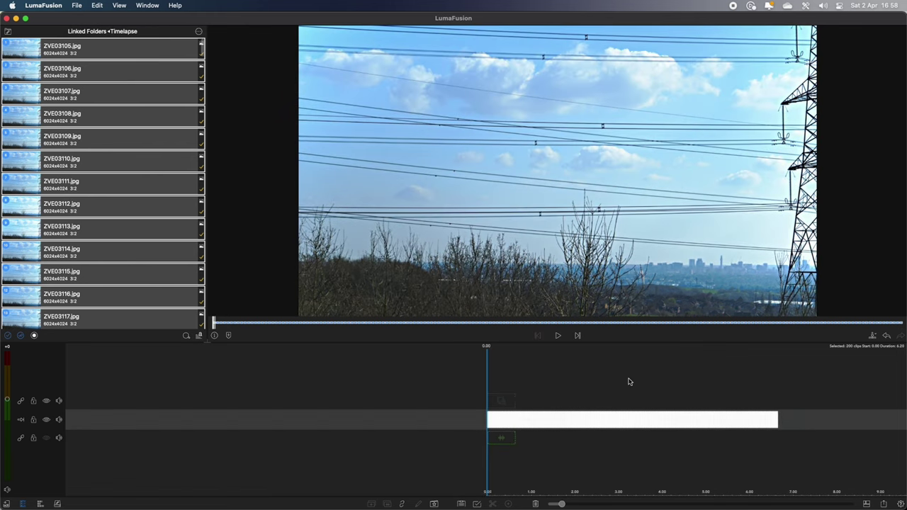
left_click(556, 337)
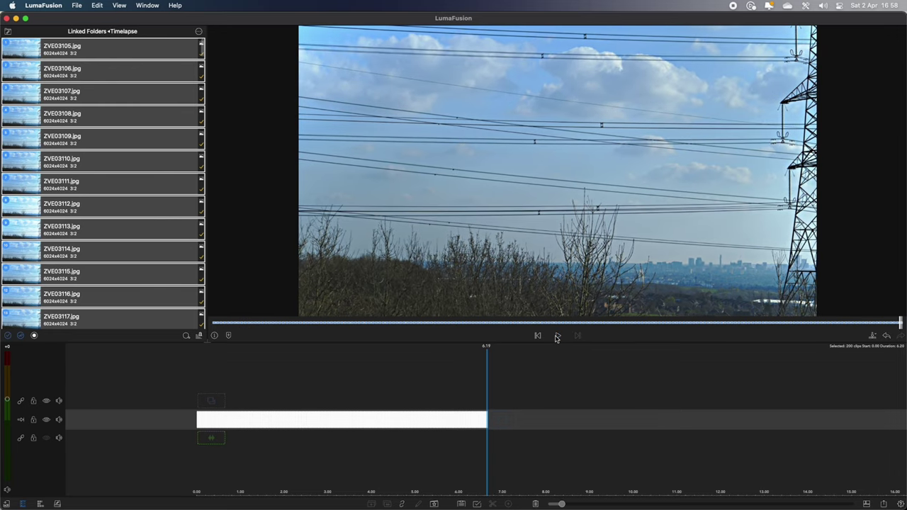
left_click(557, 337)
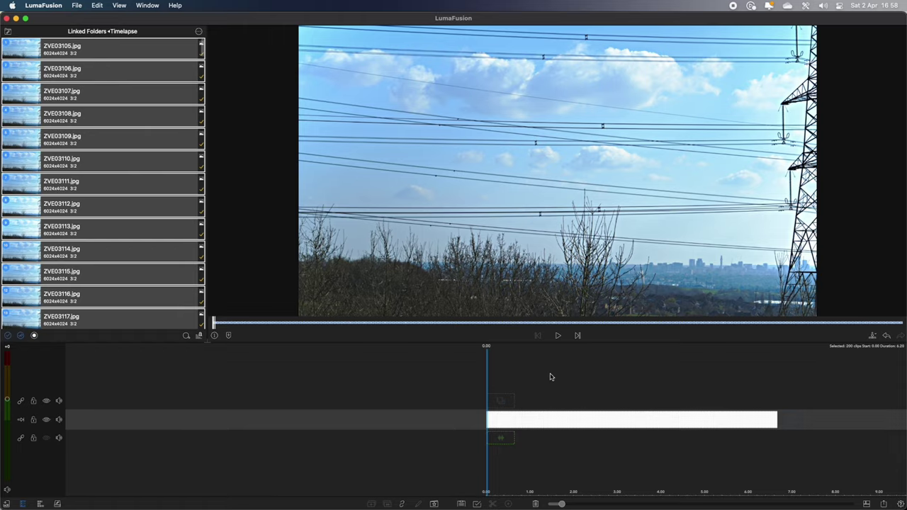
Remove the photos, shorten the default photo duration, and re-add all 200.
key("Delete")
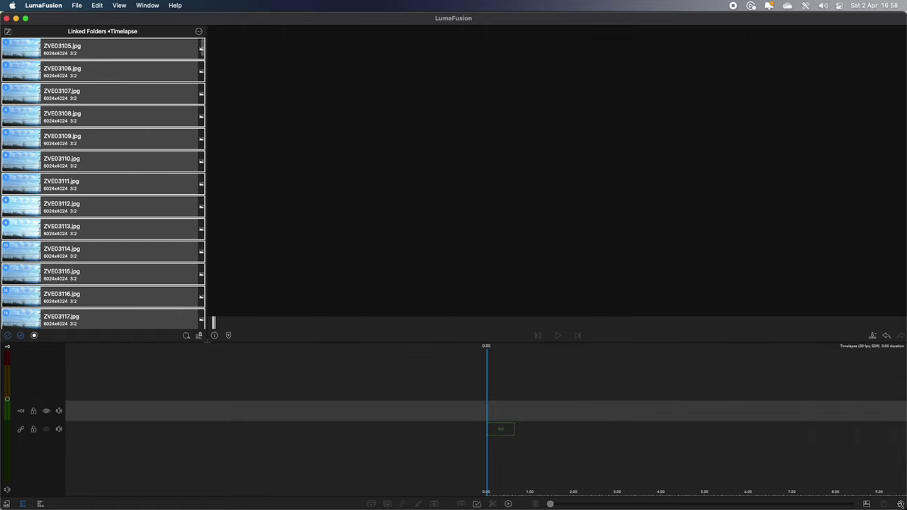
left_click(900, 504)
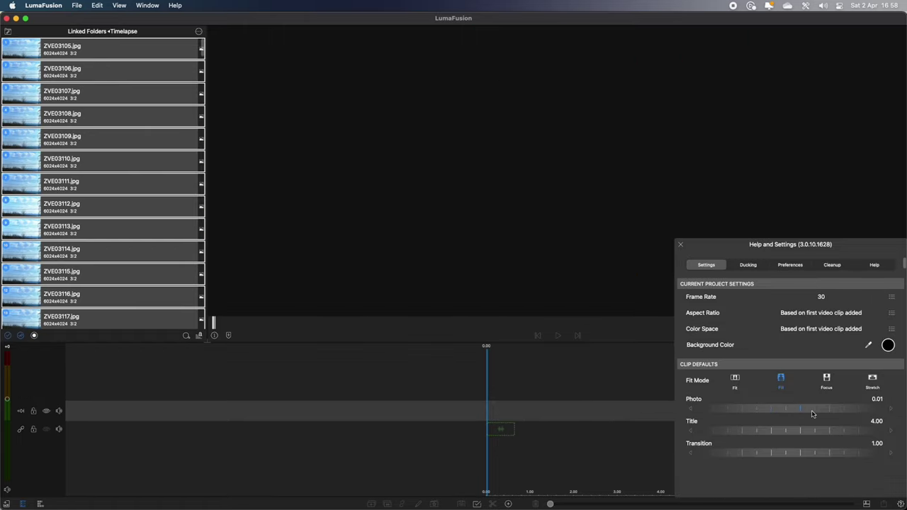
left_click_drag(814, 417, 815, 415)
left_click(680, 244)
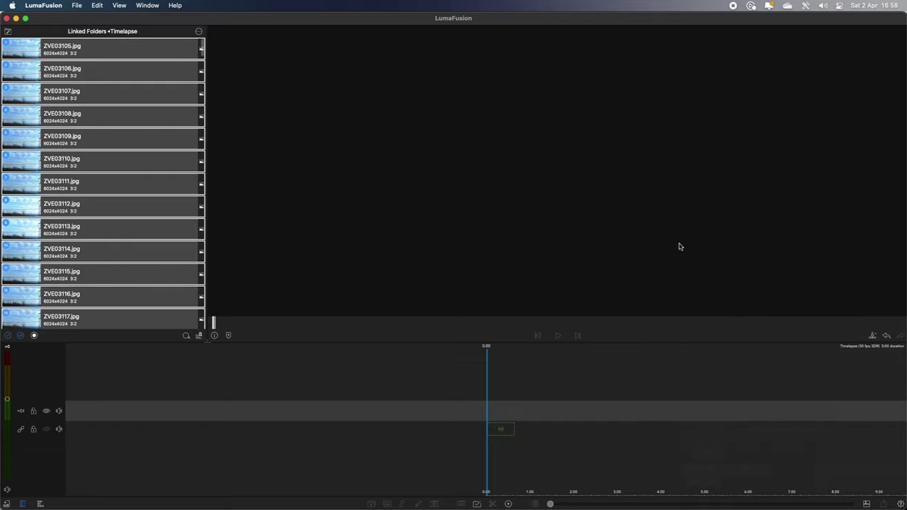
left_click_drag(61, 142, 500, 411)
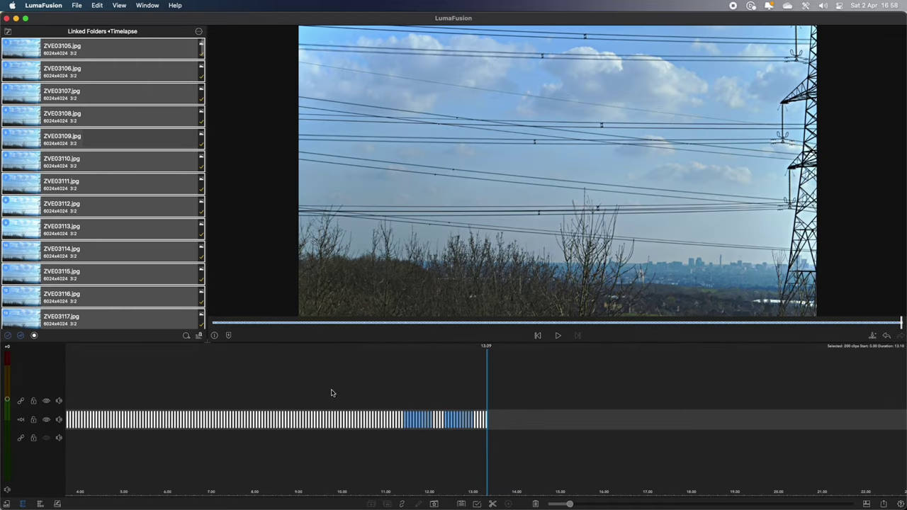
Play the rebuilt 13.10-second timelapse, then rewind to the start and replay it.
scroll(509, 394, "left", 10)
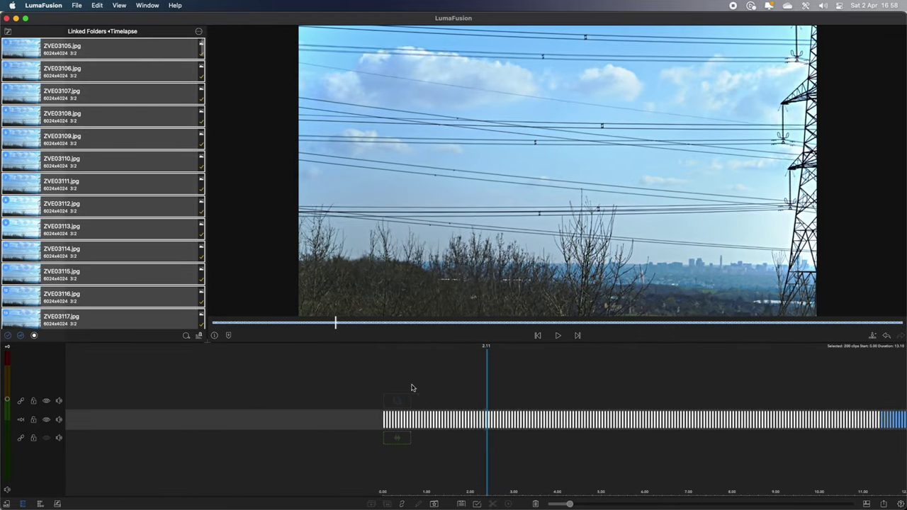
left_click(557, 338)
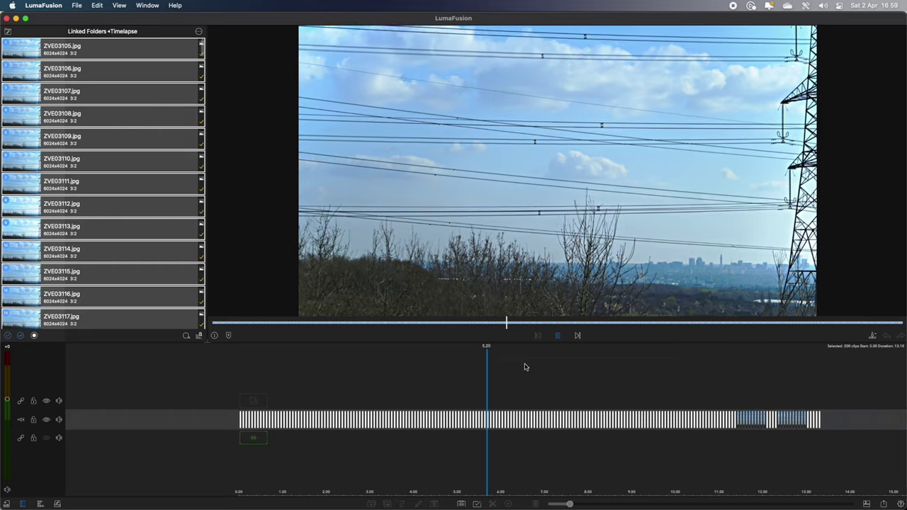
key("space")
key("Home")
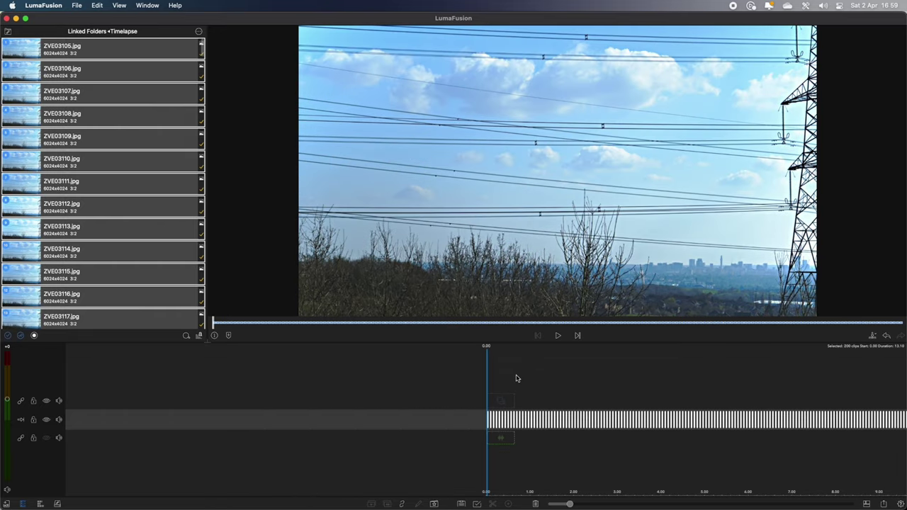
left_click(558, 337)
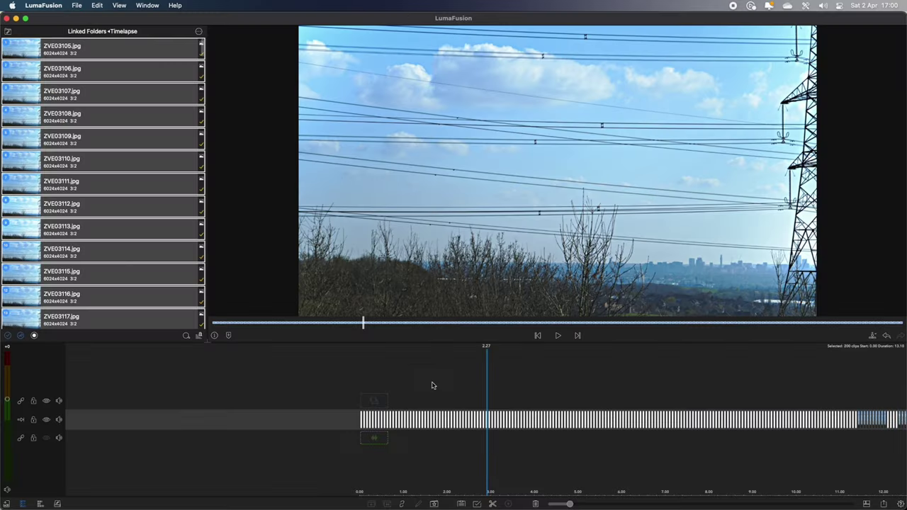
Bring the timeline back to 0.00 and play the 13.10-second timelapse.
left_click_drag(431, 385, 579, 373)
left_click(558, 337)
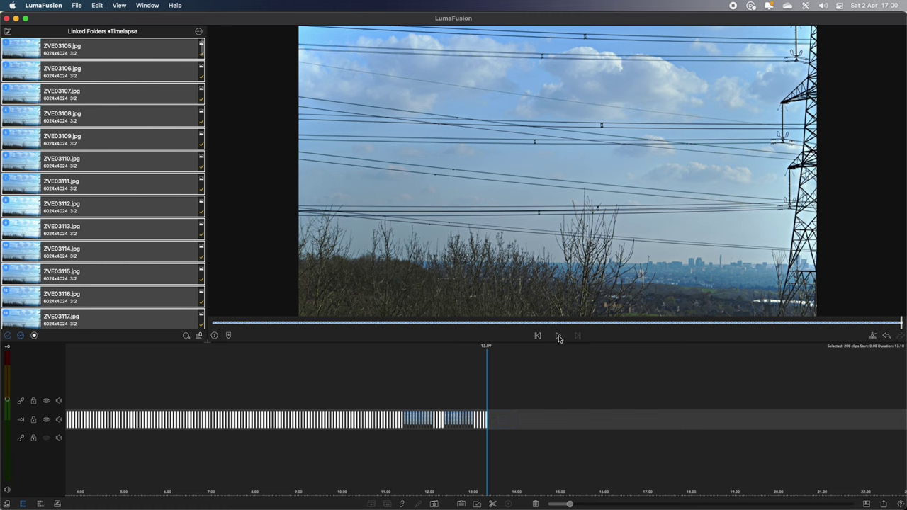
Return to the first frame, dismiss the Share/Export popup, and zoom in to per-photo thumbnails.
left_click(558, 338)
left_click(883, 504)
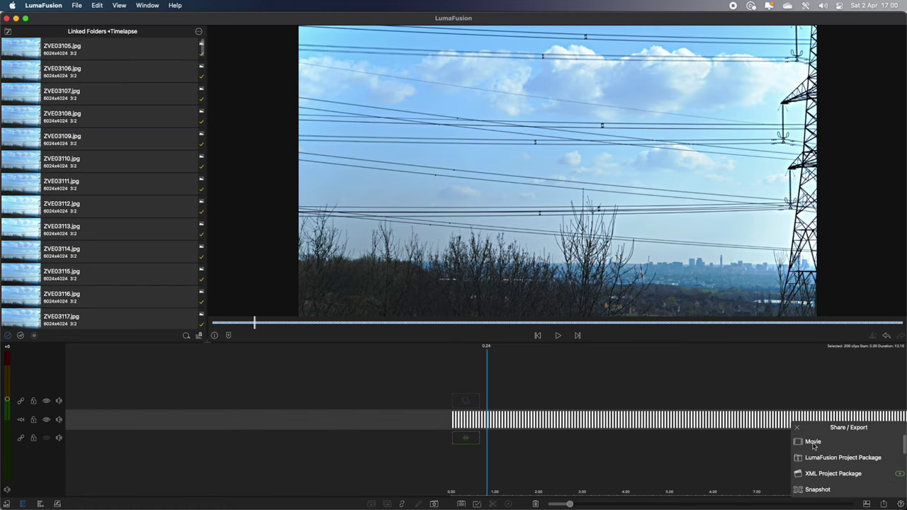
left_click_drag(531, 467, 565, 467)
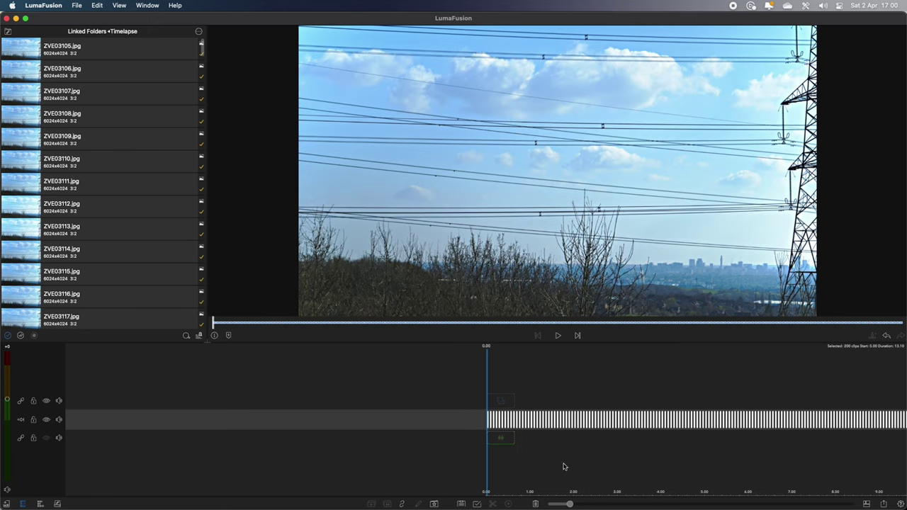
left_click_drag(569, 504, 700, 504)
Deselect the photos, scrub a few frames forward and one back, then return to 0.00.
left_click(532, 386)
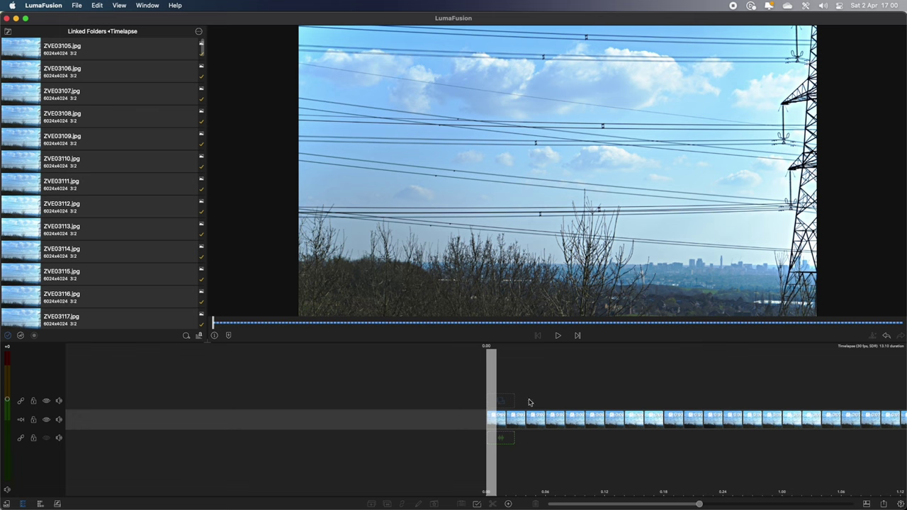
left_click_drag(575, 391, 426, 396)
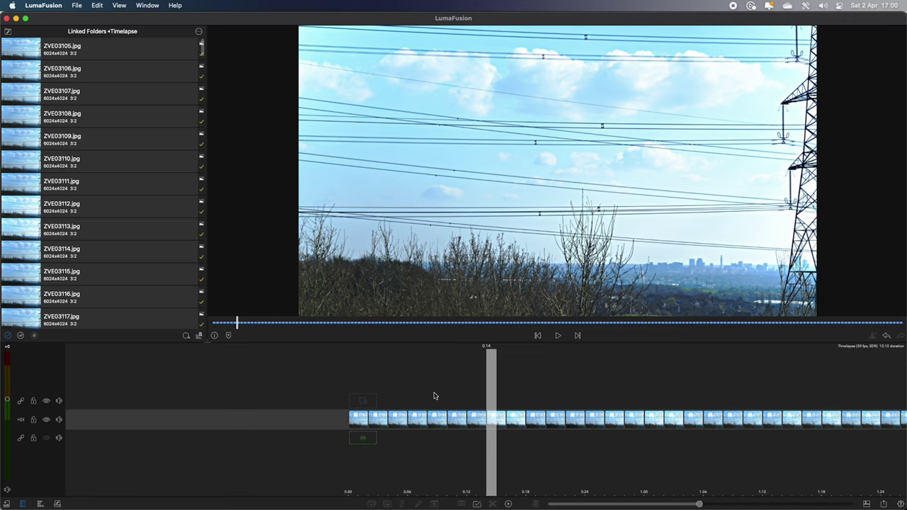
mouse_move(438, 394)
left_mouse_down()
mouse_move(454, 395)
mouse_move(404, 394)
mouse_move(420, 396)
left_mouse_up()
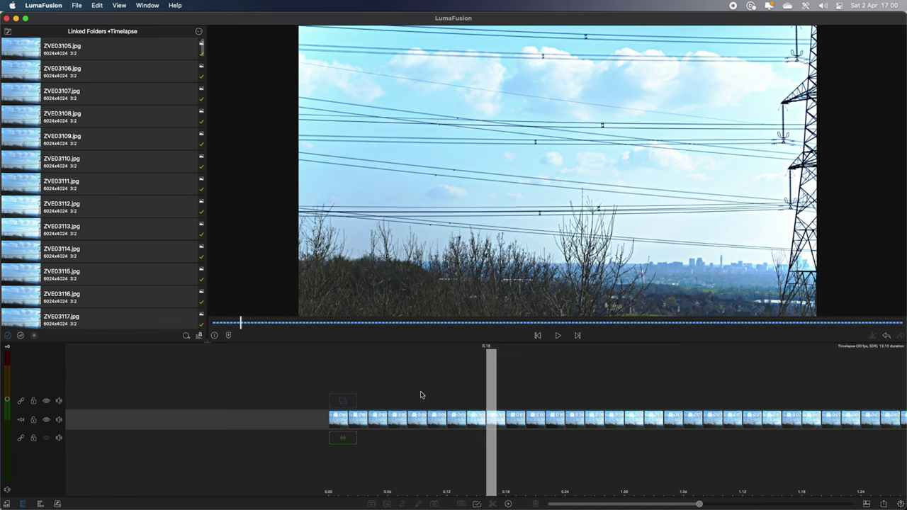
left_click_drag(420, 394, 507, 370)
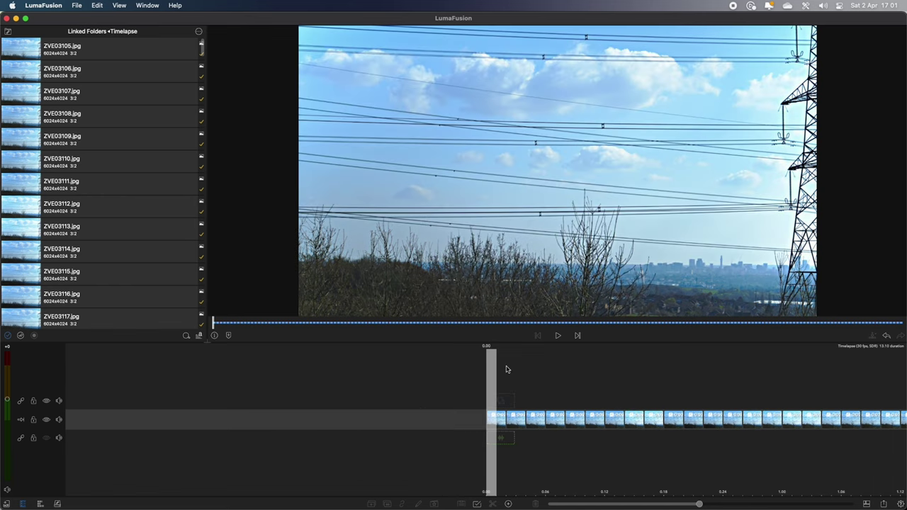
Apply the Tintype colour preset to the first photo in the Color & Effects editor.
double_click(496, 423)
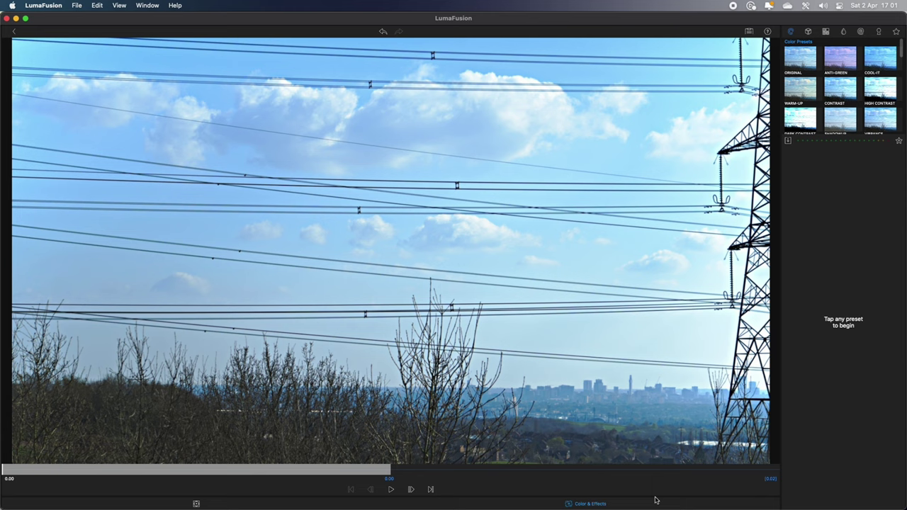
scroll(815, 70, "down", 3)
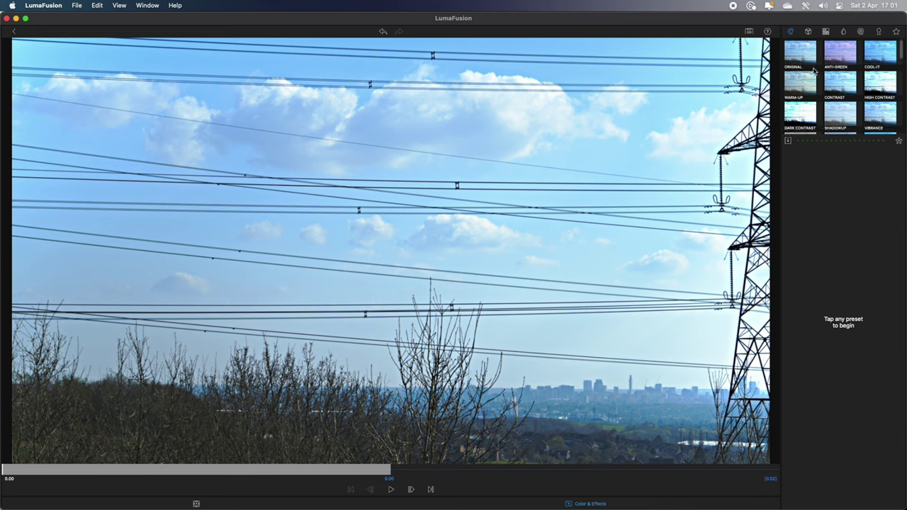
scroll(815, 71, "down", 8)
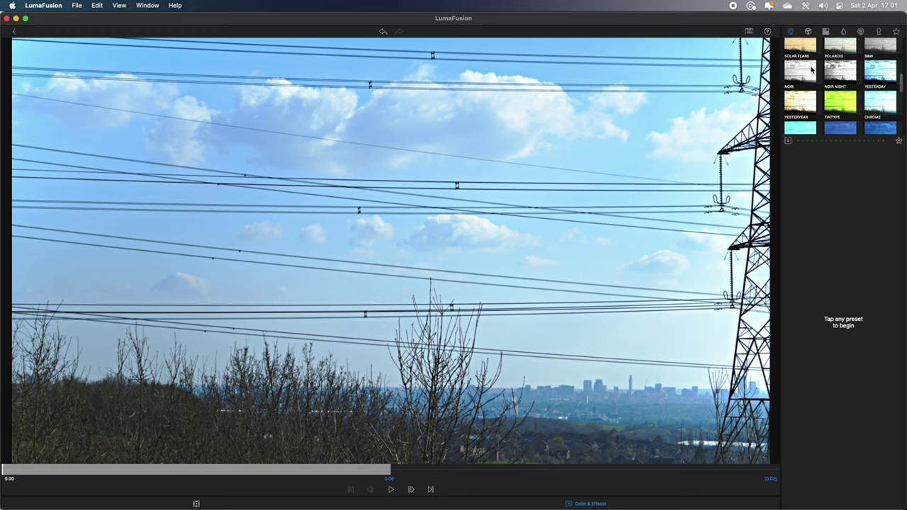
left_click(837, 102)
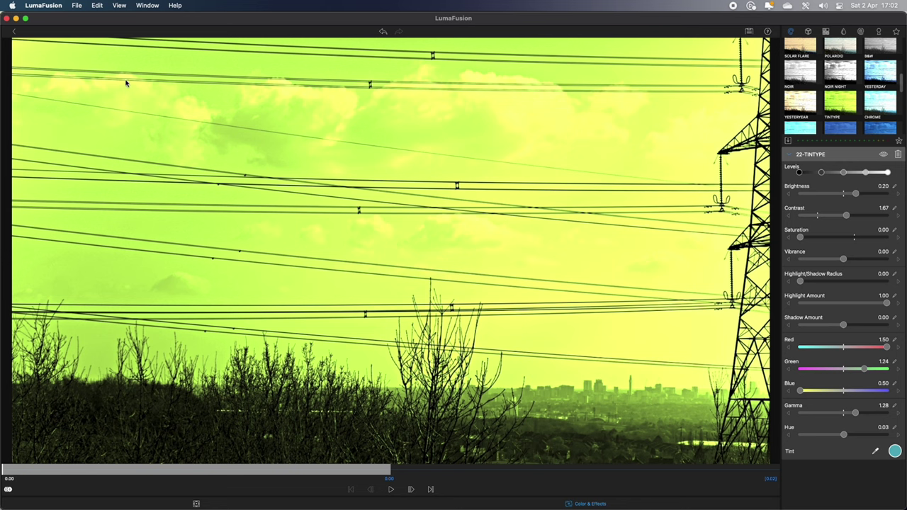
Close the Color & Effects editor and scrub the timeline to confirm only the first photo is tinted.
left_click(14, 32)
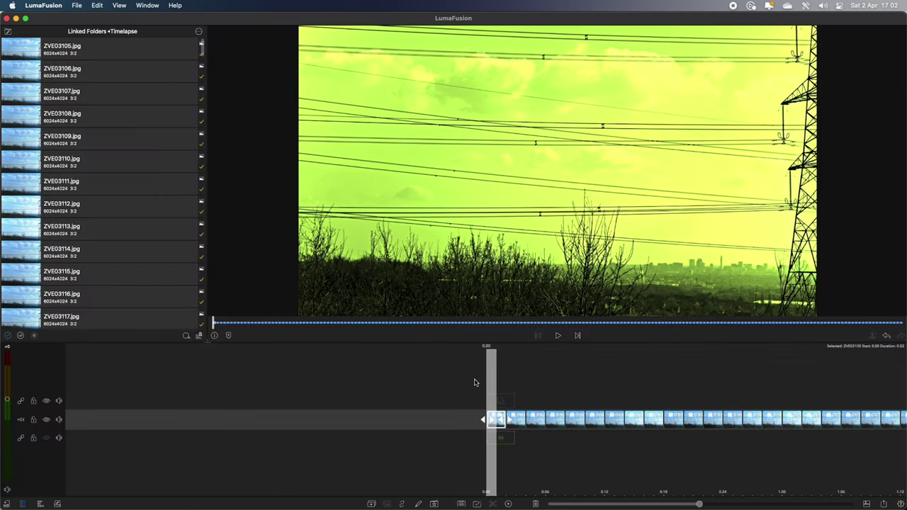
scroll(499, 388, "right", 1)
scroll(477, 389, "left", 1)
scroll(524, 386, "right", 1)
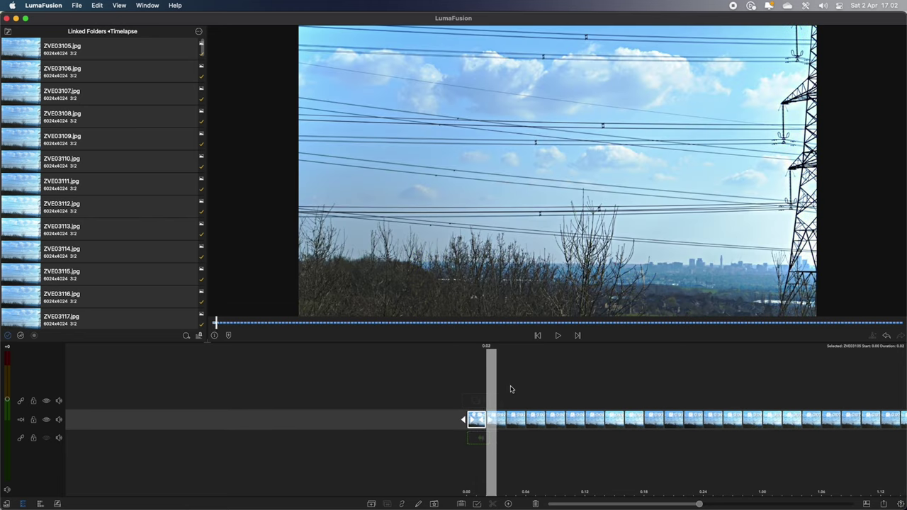
scroll(508, 389, "right", 2)
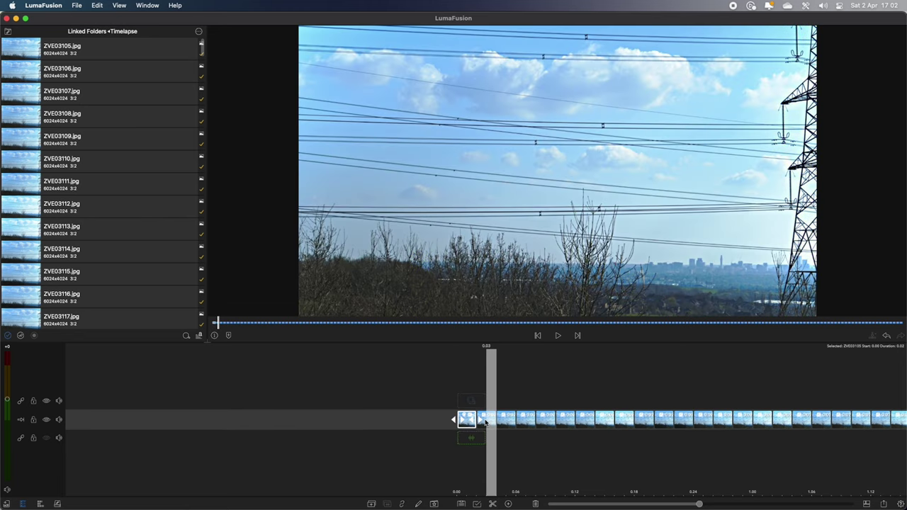
left_click(476, 404)
scroll(491, 384, "left", 3)
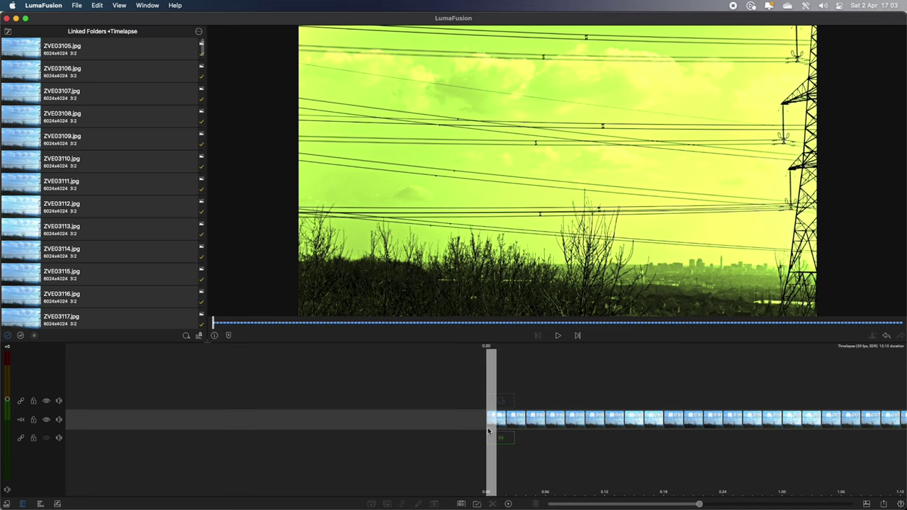
Select the first clip and set up a Clipboard copy with two unwanted attributes left out.
left_click(495, 421)
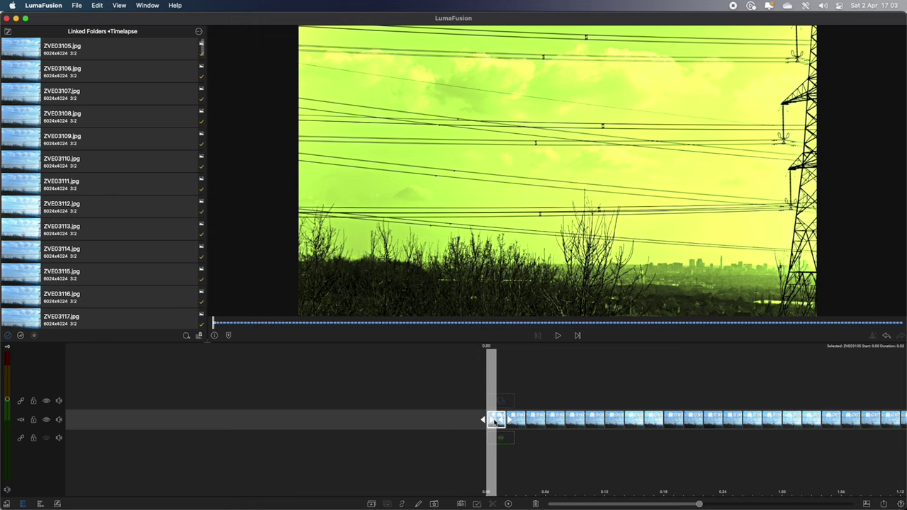
left_click(462, 505)
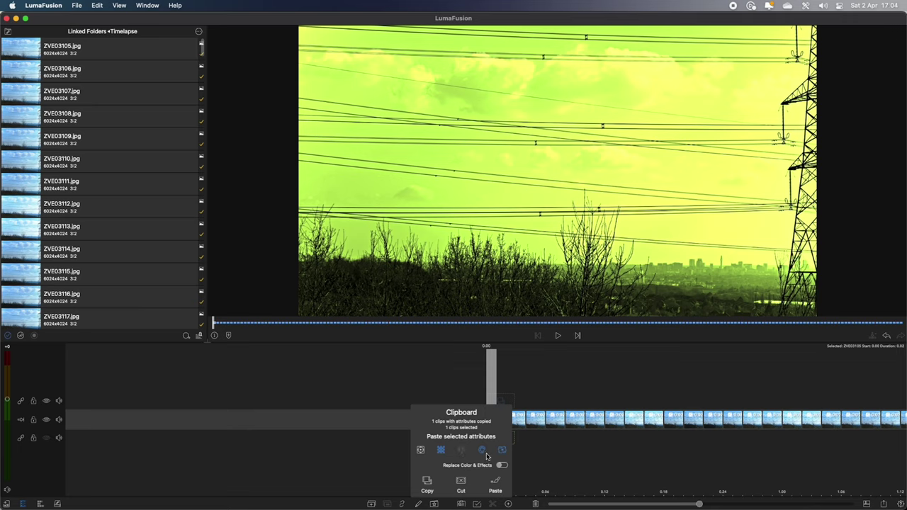
left_click(441, 451)
left_click(502, 451)
Copy the first clip's attributes and multi-select the second clip through the last.
left_click(427, 484)
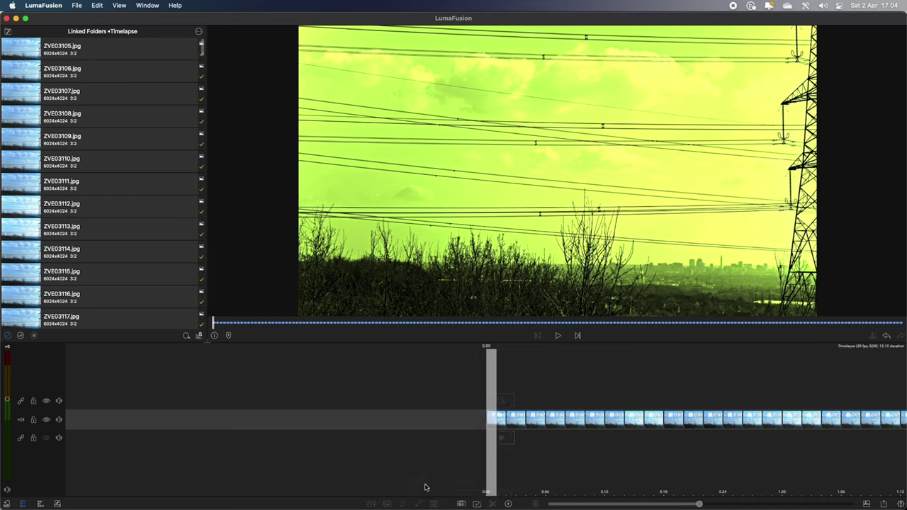
left_click(475, 505)
left_click(515, 417)
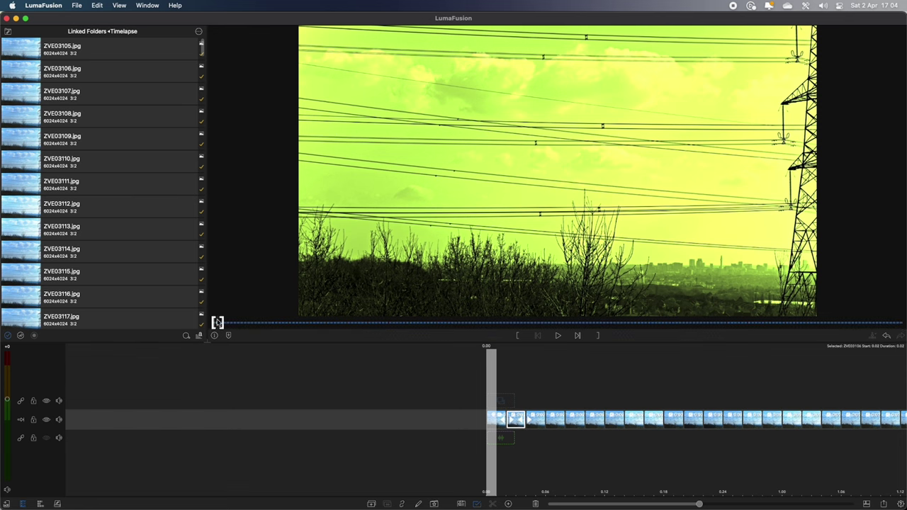
left_click_drag(218, 323, 904, 320)
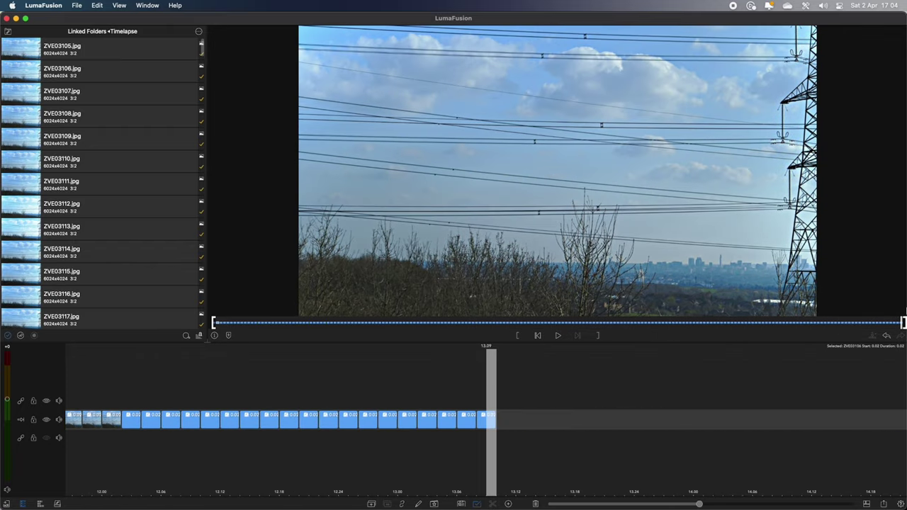
key("super+a")
left_click_drag(230, 387, 515, 371)
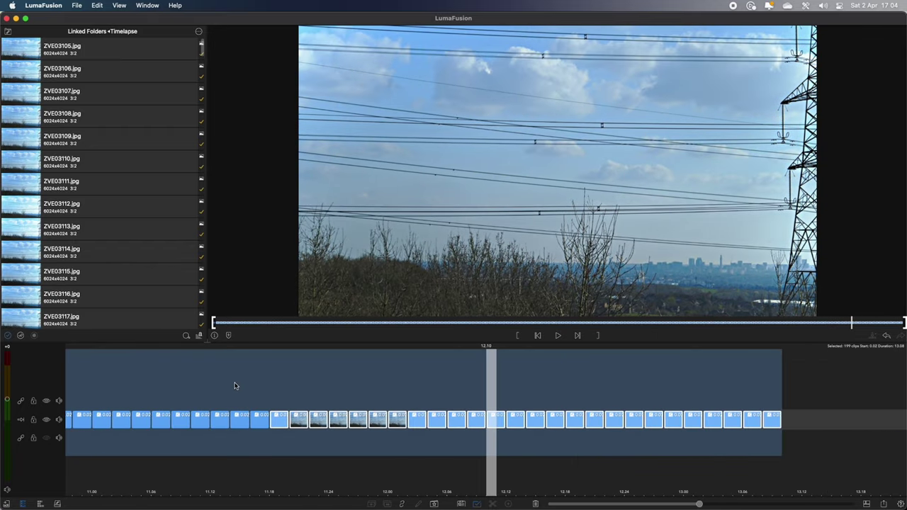
left_click_drag(237, 385, 385, 390)
left_click_drag(161, 395, 283, 381)
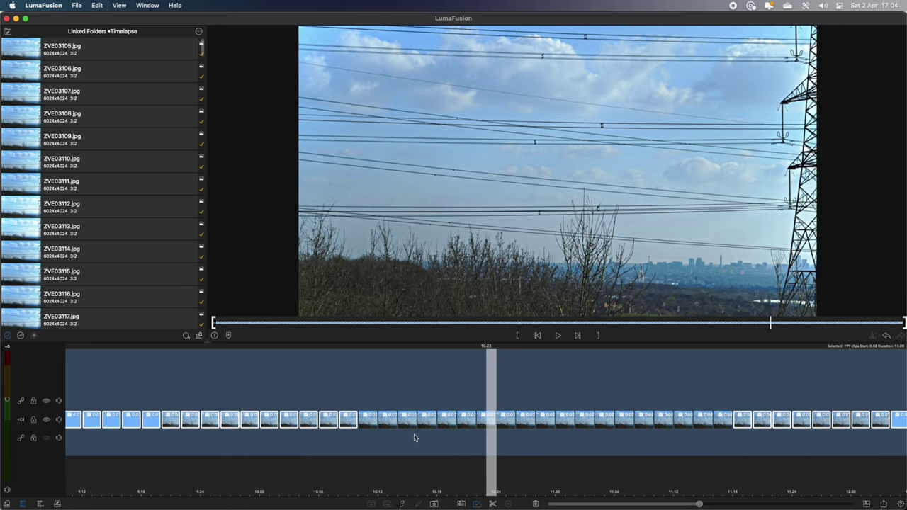
Paste only the Color & Effects attributes onto the 199 selected clips.
left_click(461, 504)
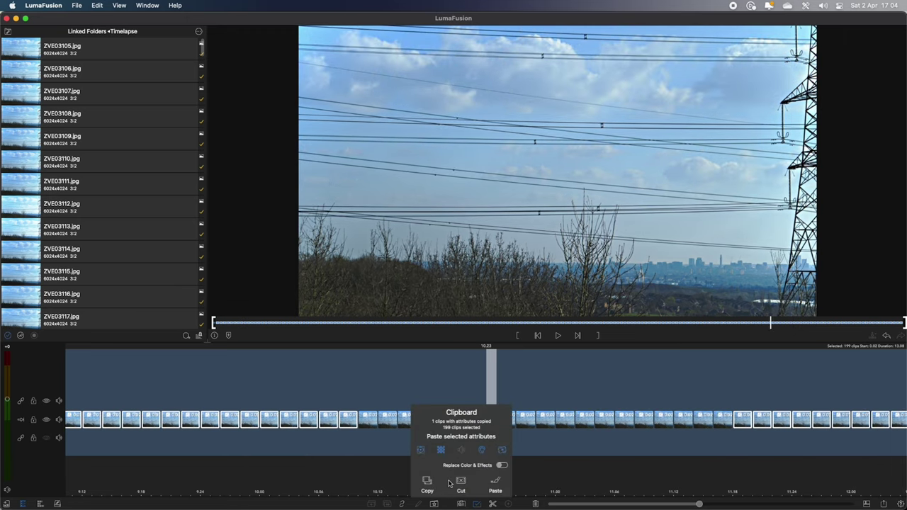
left_click(422, 451)
left_click(441, 451)
left_click(504, 452)
left_click(497, 485)
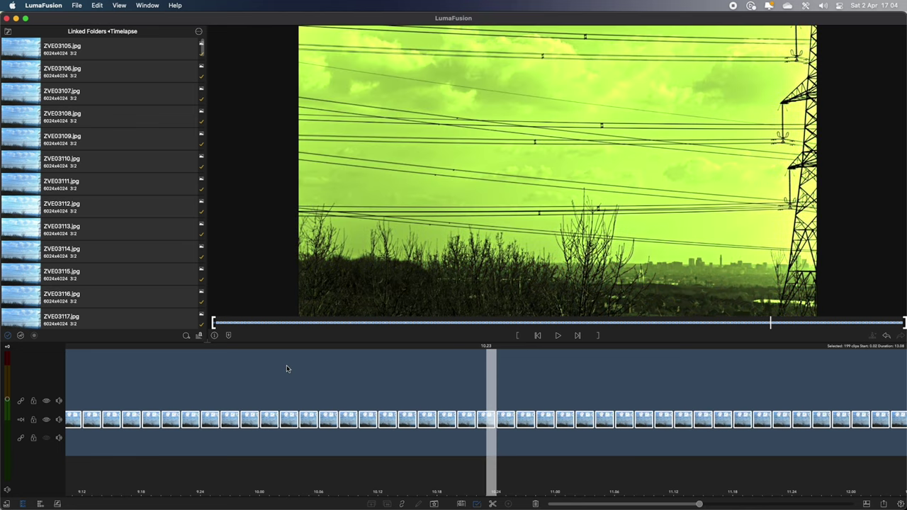
scroll(286, 369, "left", 10)
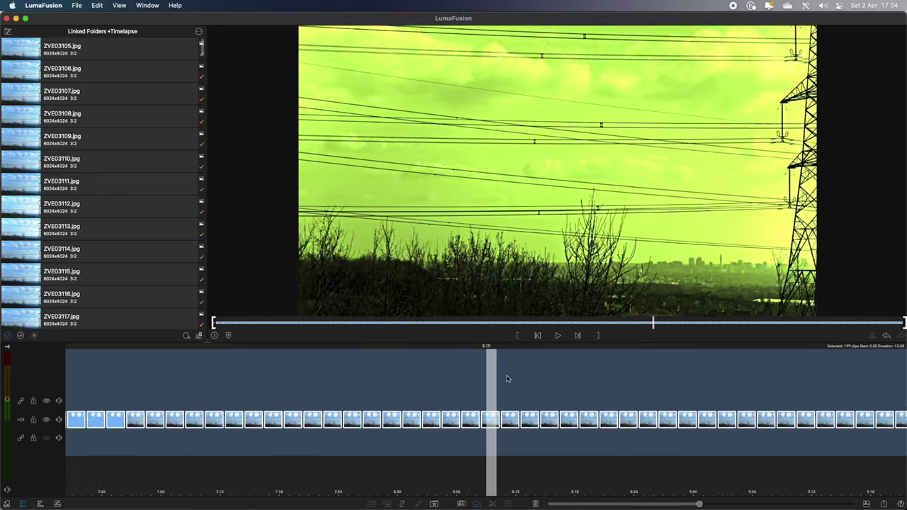
scroll(507, 380, "left", 13)
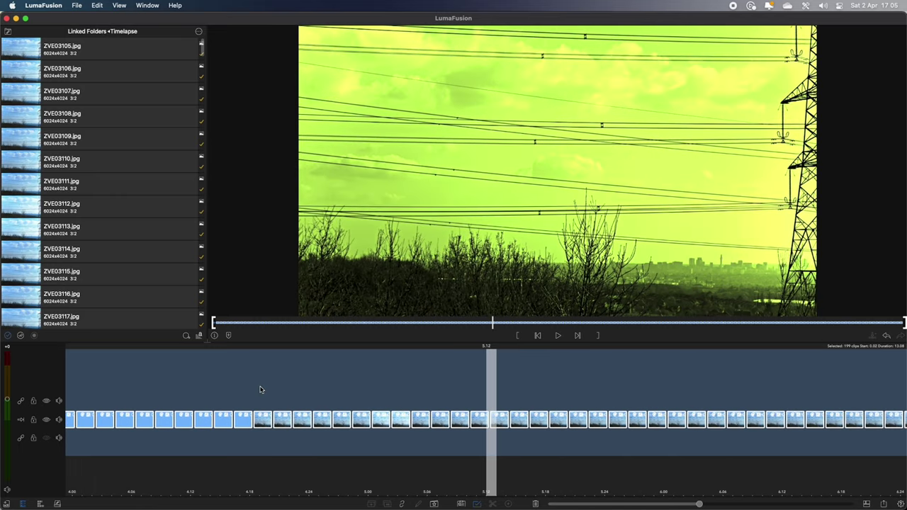
scroll(260, 389, "left", 13)
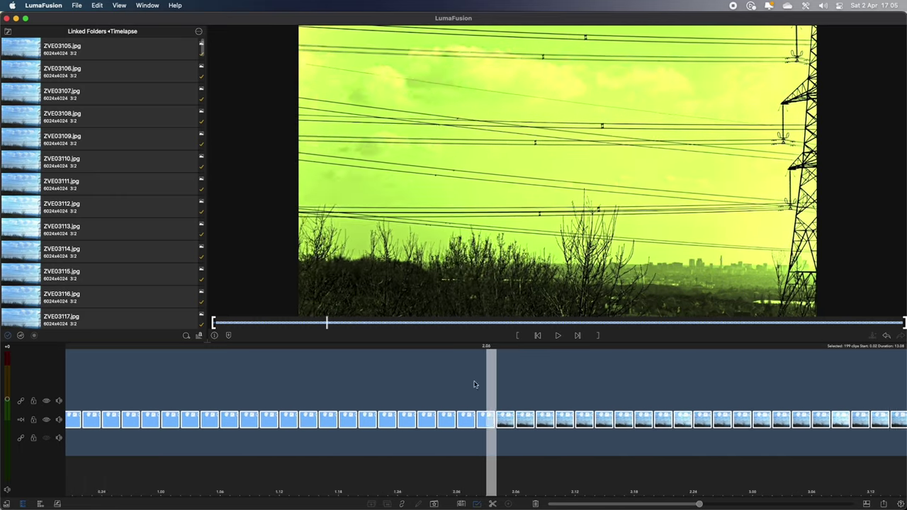
scroll(475, 385, "left", 8)
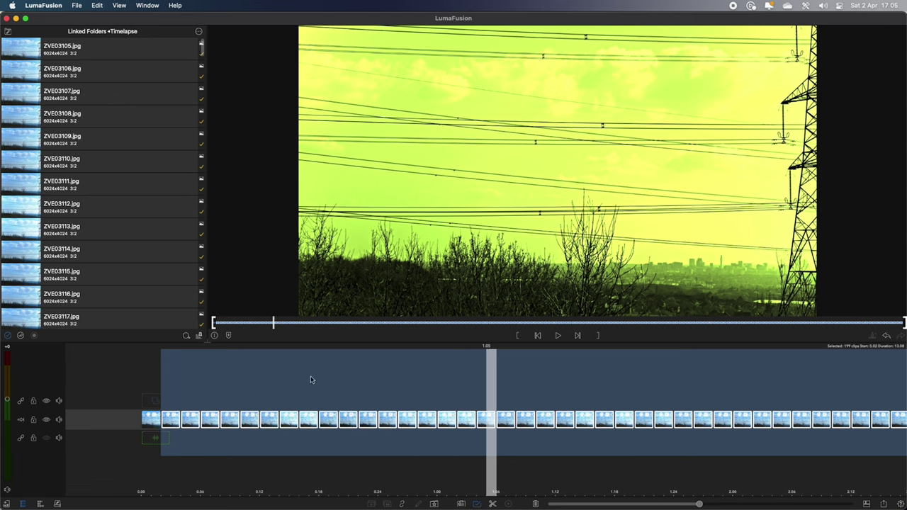
scroll(310, 380, "left", 8)
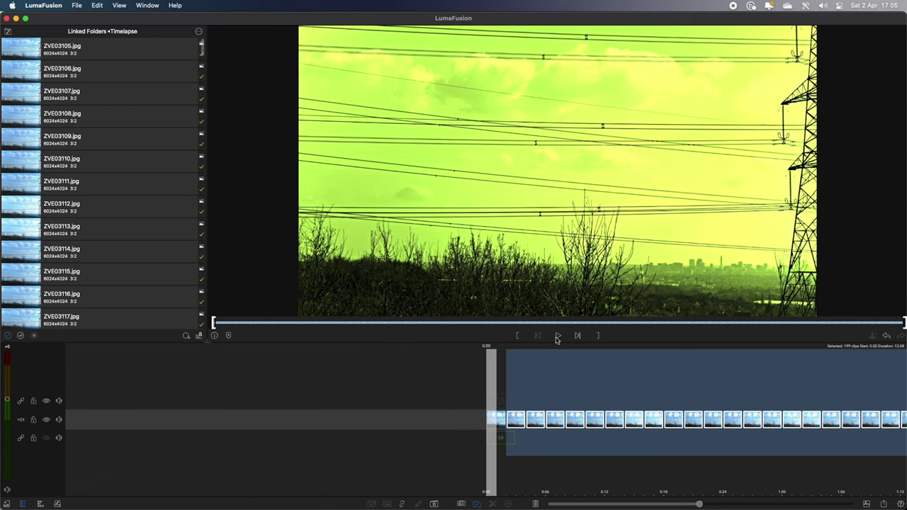
left_click(557, 337)
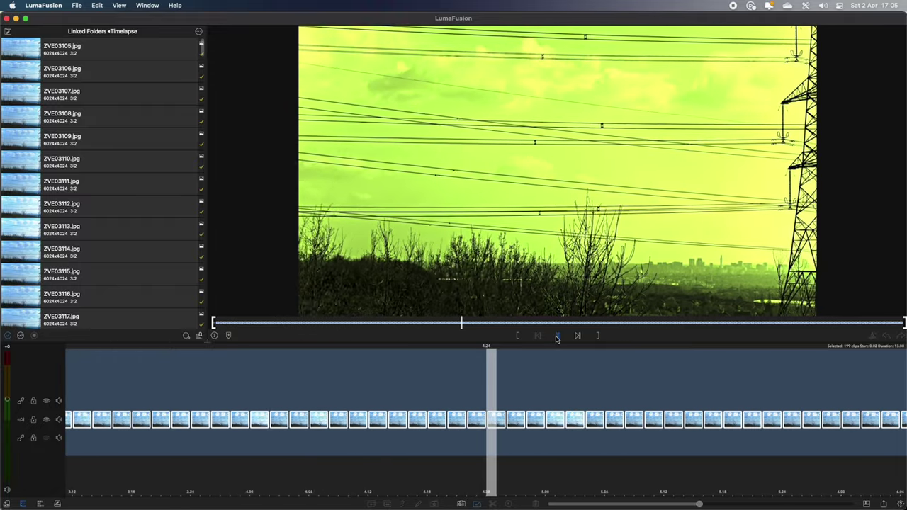
left_click(557, 338)
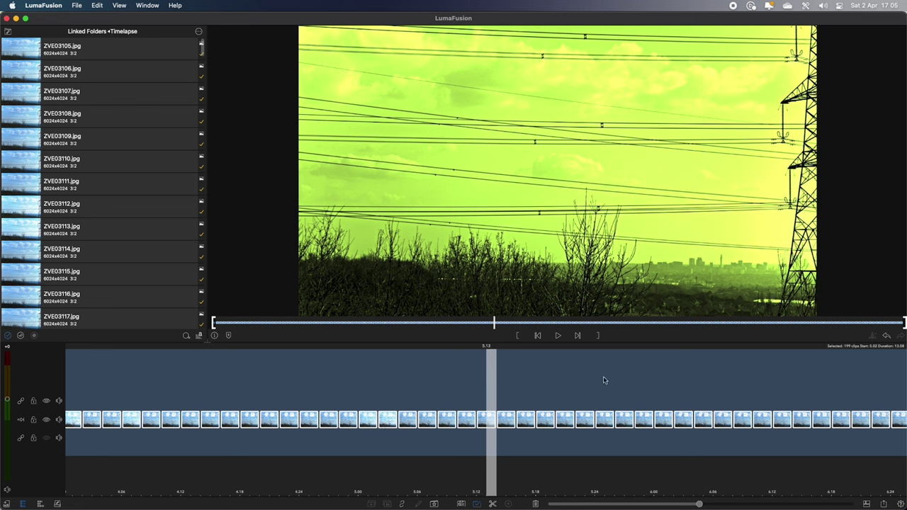
Undo three times to remove the Tintype colour effect from the clips.
left_click(886, 336)
left_click(886, 336)
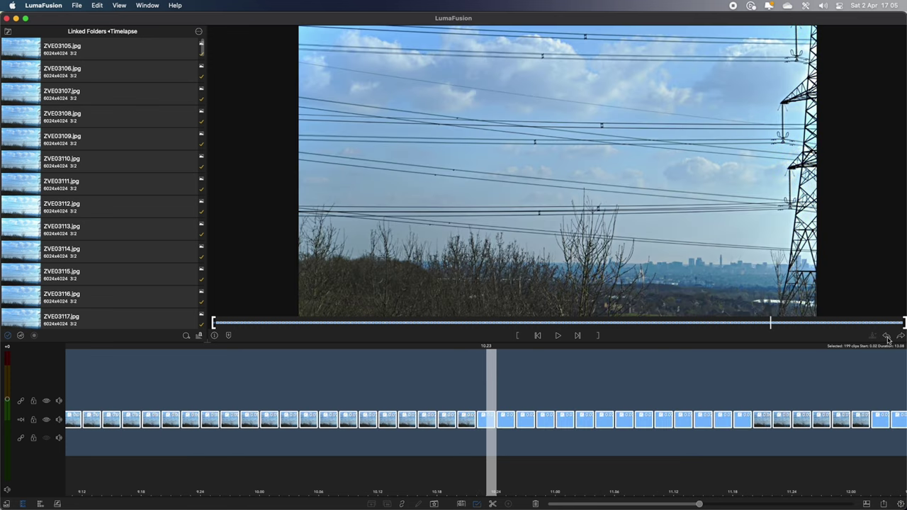
left_click(886, 336)
Return the playhead to 0:00 and play the timelapse full size in the viewer.
left_click_drag(416, 394, 310, 384)
scroll(495, 379, "right", 3)
left_click_drag(495, 379, 472, 381)
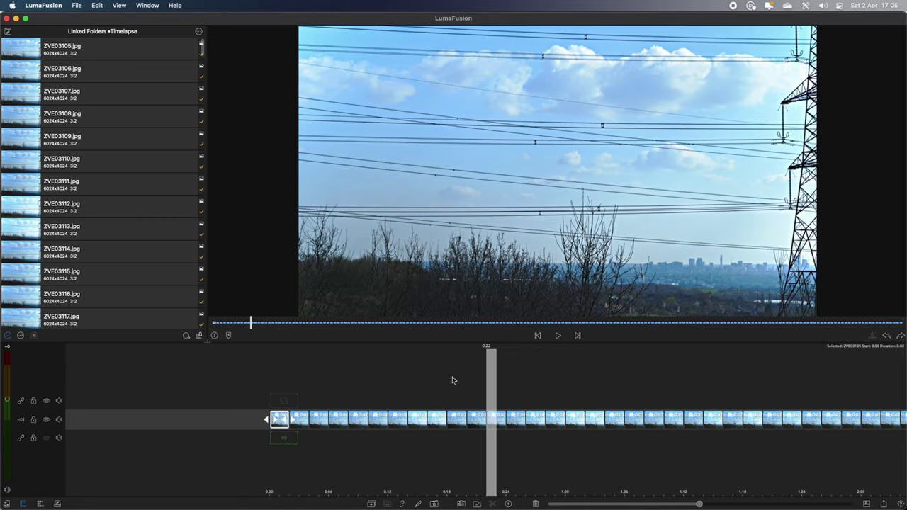
left_click_drag(451, 376, 614, 379)
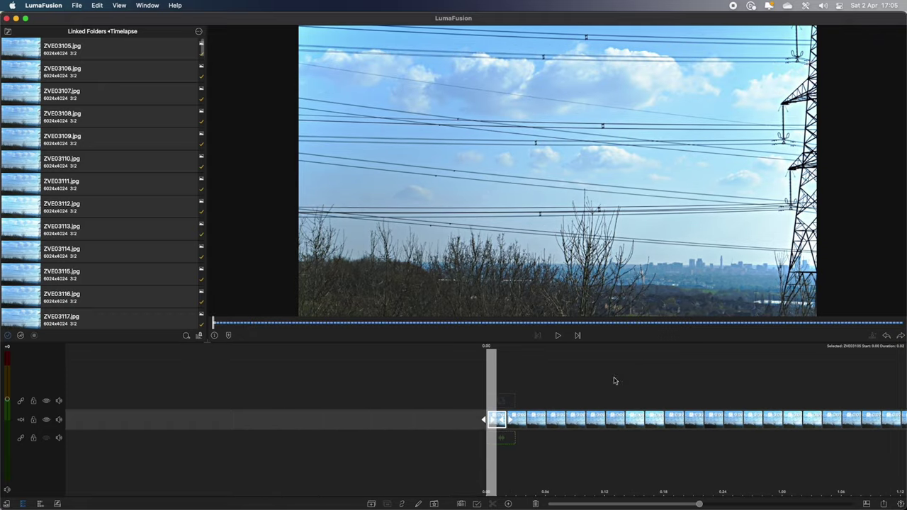
double_click(802, 249)
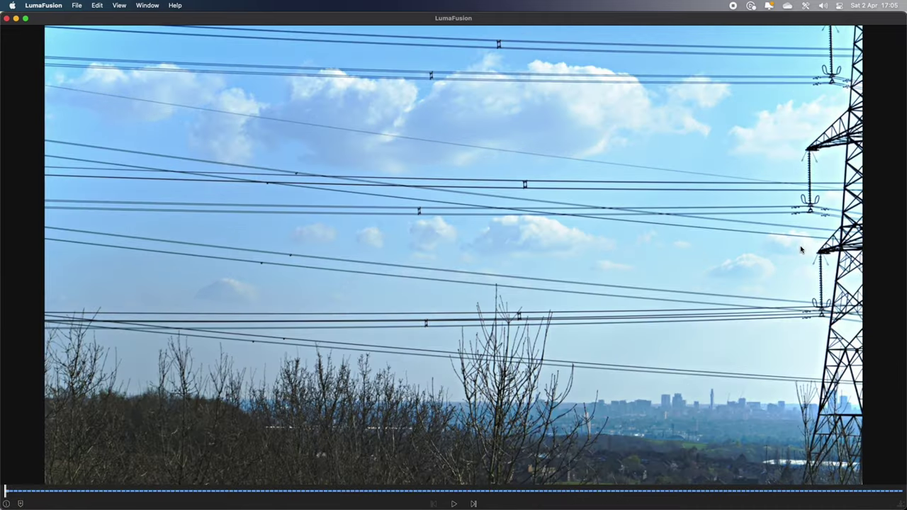
left_click(455, 504)
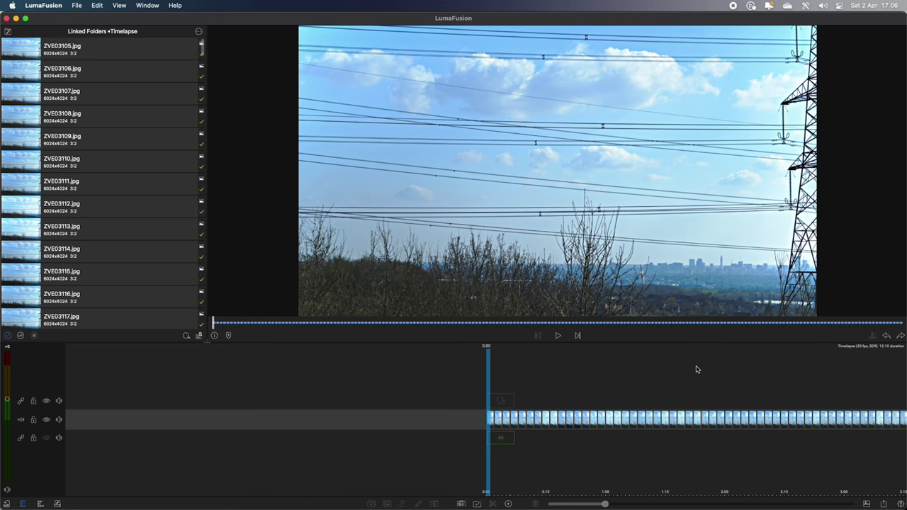
Bring the Finder Downloads window forward and select ES_Wind Storm Cold 2 - SFX Producer.mp3.
key("ctrl+Up")
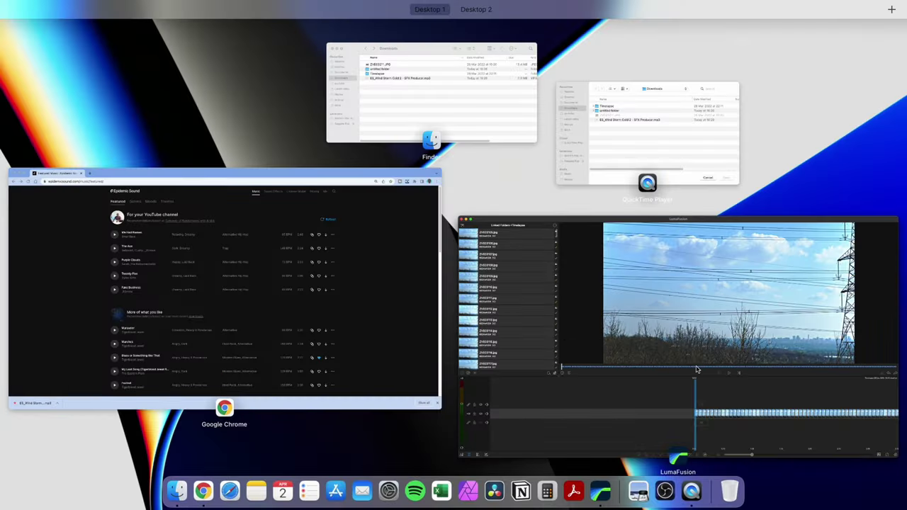
left_click(217, 258)
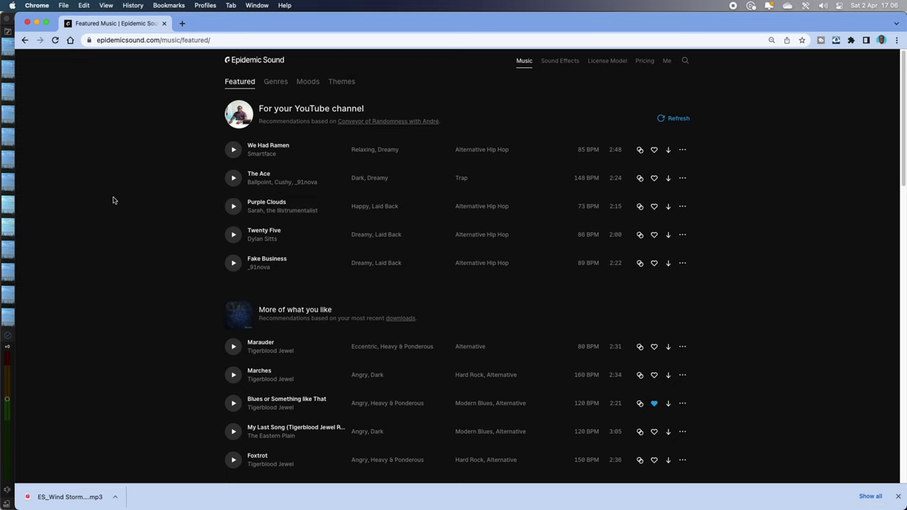
key("ctrl+Up")
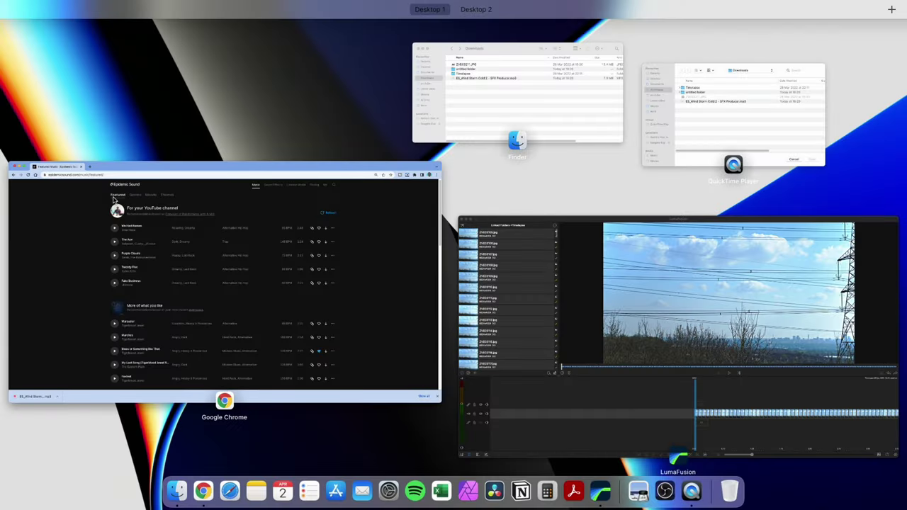
left_click(472, 111)
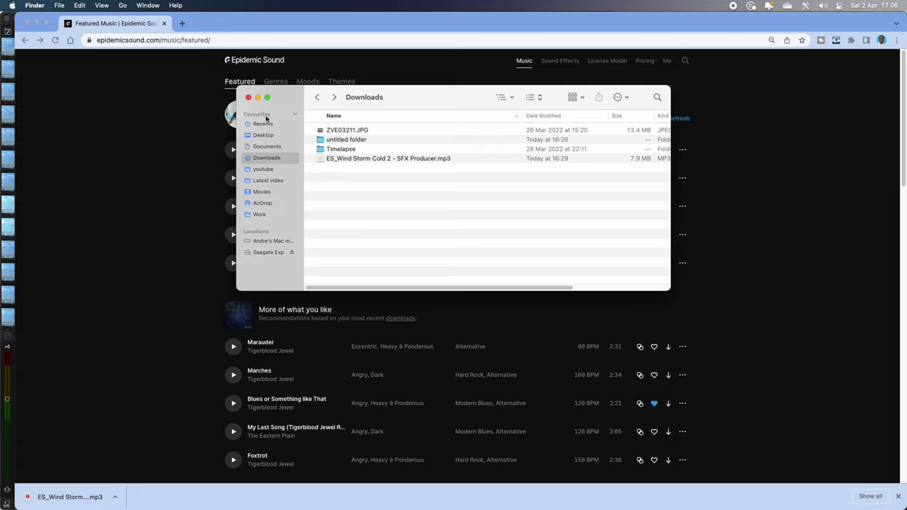
left_click(364, 159)
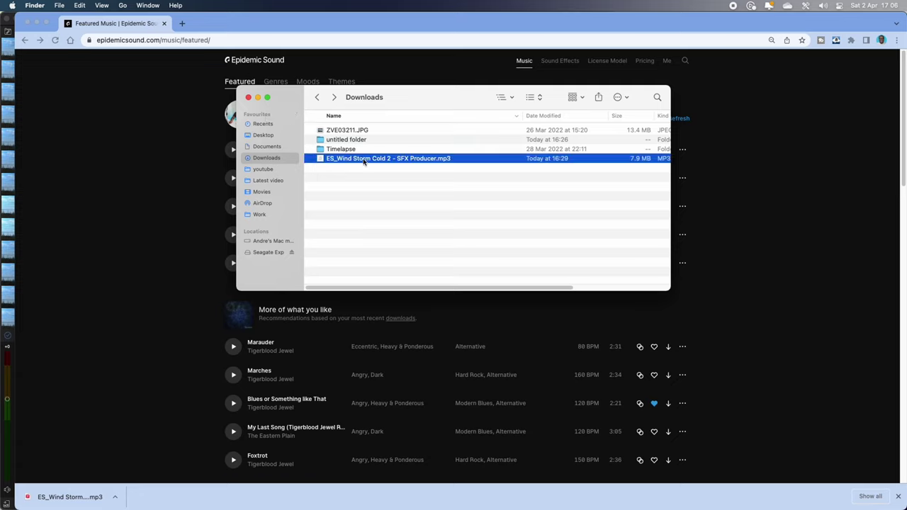
Import ES_Wind Storm Cold 2 - SFX Producer.mp3 from Downloads via Import Media > Finder.
left_click(601, 491)
scroll(142, 286, "down", 5)
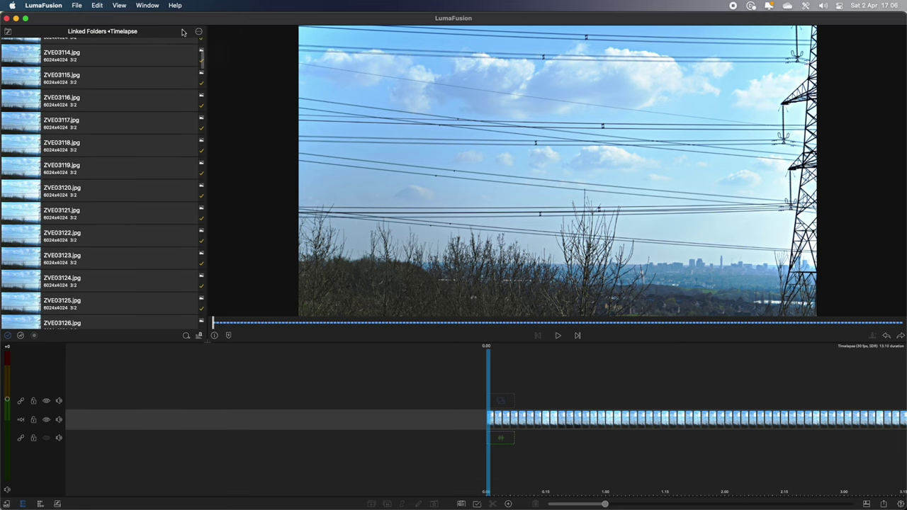
left_click(198, 32)
left_click(163, 46)
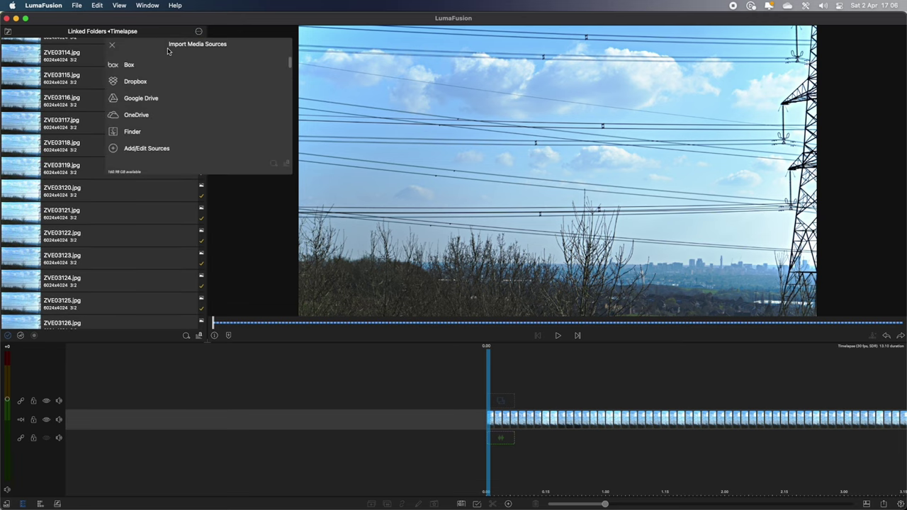
left_click(129, 132)
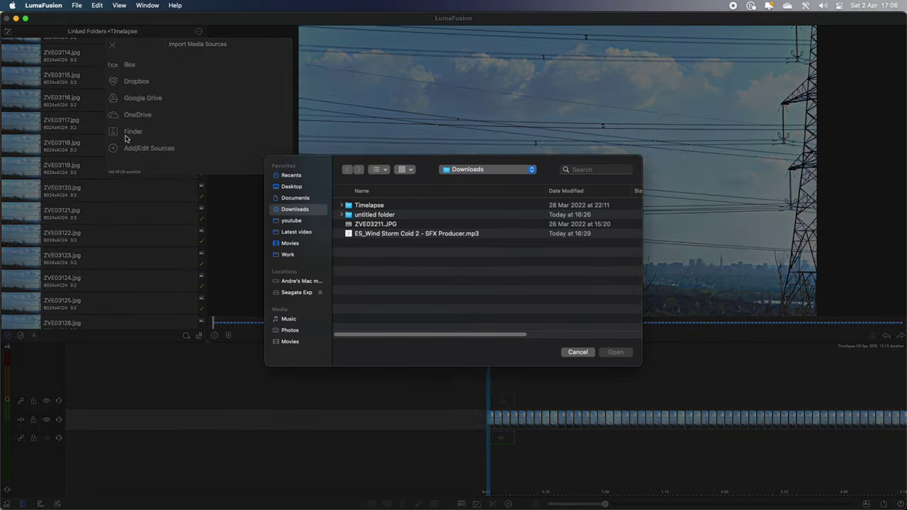
left_click(372, 236)
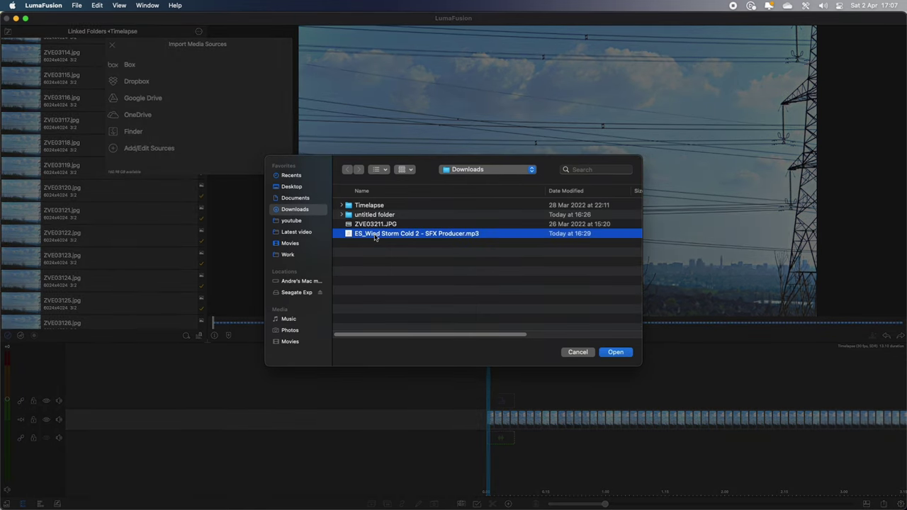
left_click(614, 350)
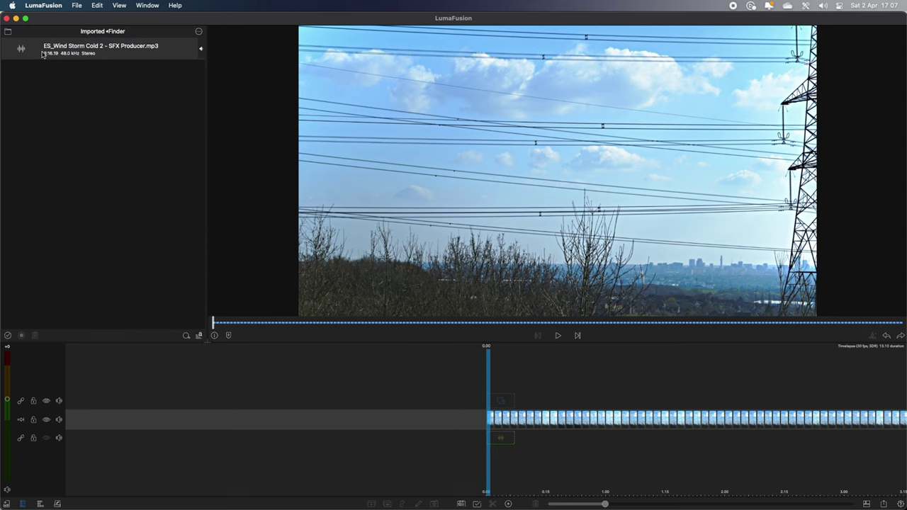
Drag the wind storm MP3 onto the timeline below the photo sequence and play the project.
left_click_drag(45, 53, 508, 451)
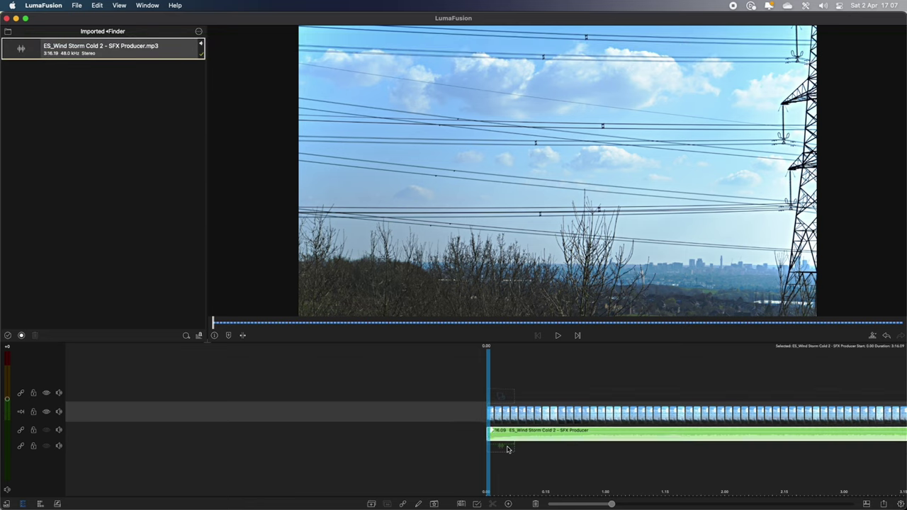
left_click(558, 338)
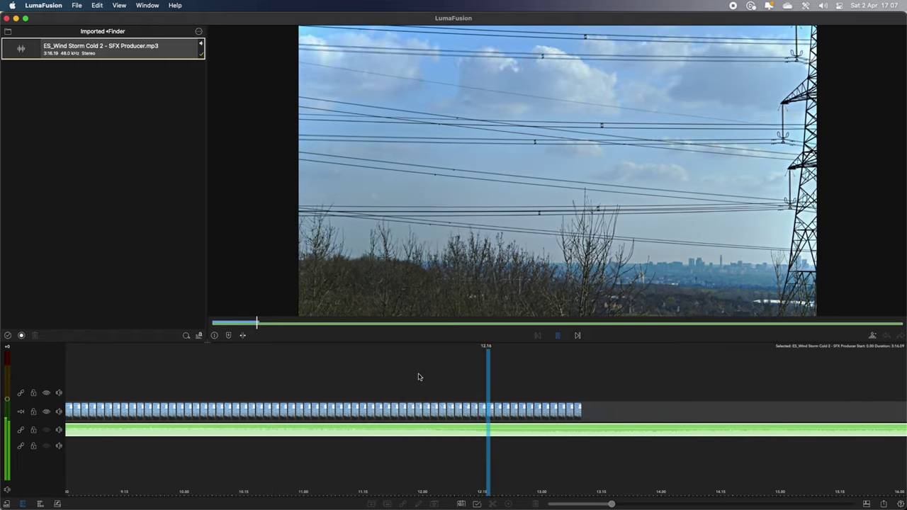
Split the wind audio at 13.10, the video's end, and delete the leftover part.
key("space")
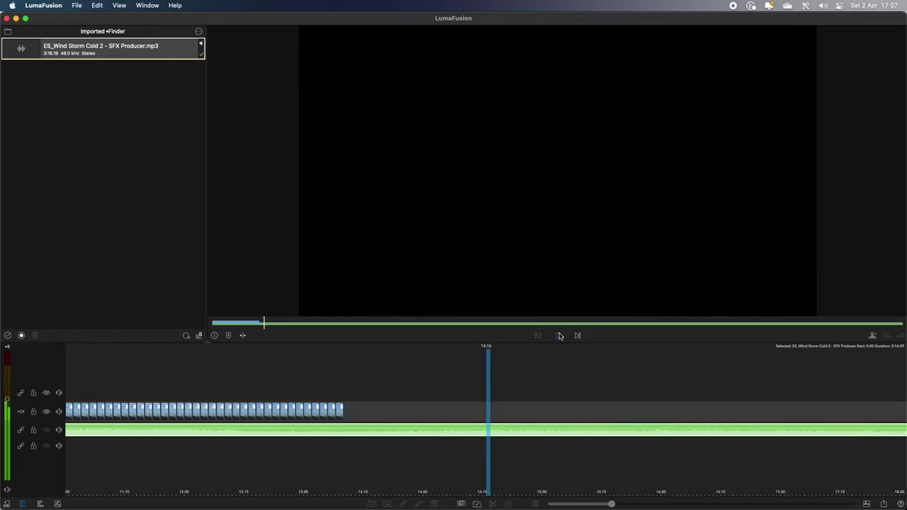
left_click_drag(480, 373, 549, 371)
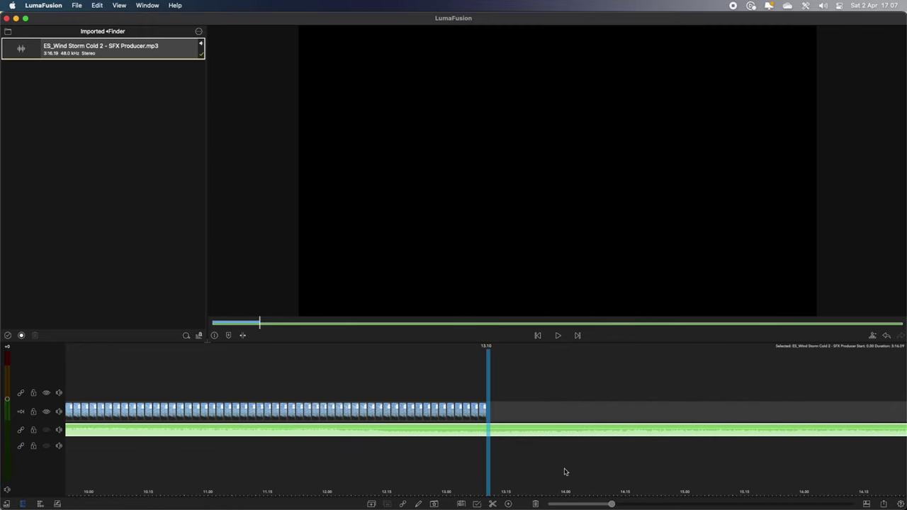
left_click_drag(614, 505, 780, 507)
left_click(488, 503)
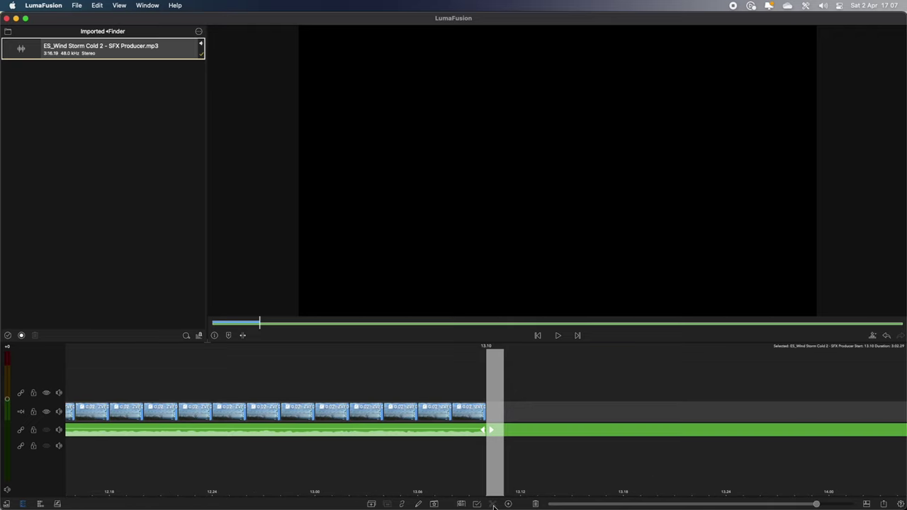
key("Delete")
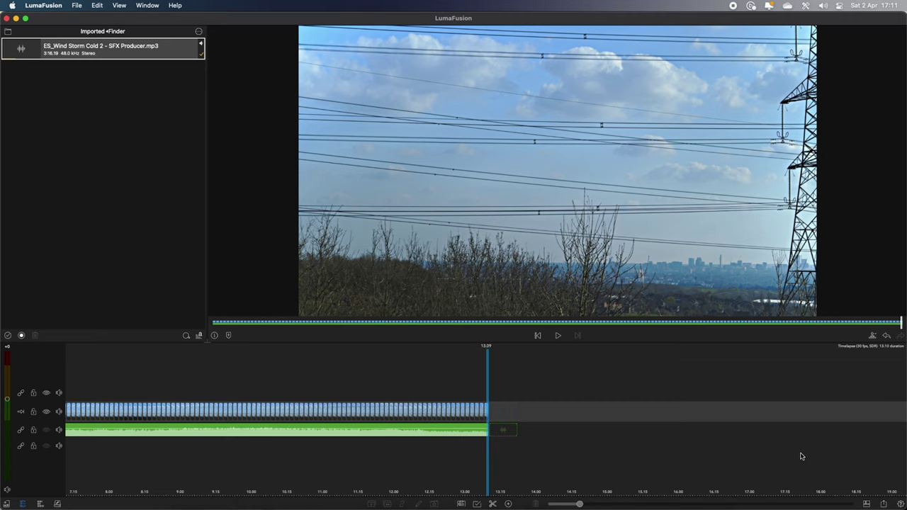
Set up a Movie export to Finder at 3840x2160 - 4K with Ultra (150Mbps) quality.
left_click(884, 504)
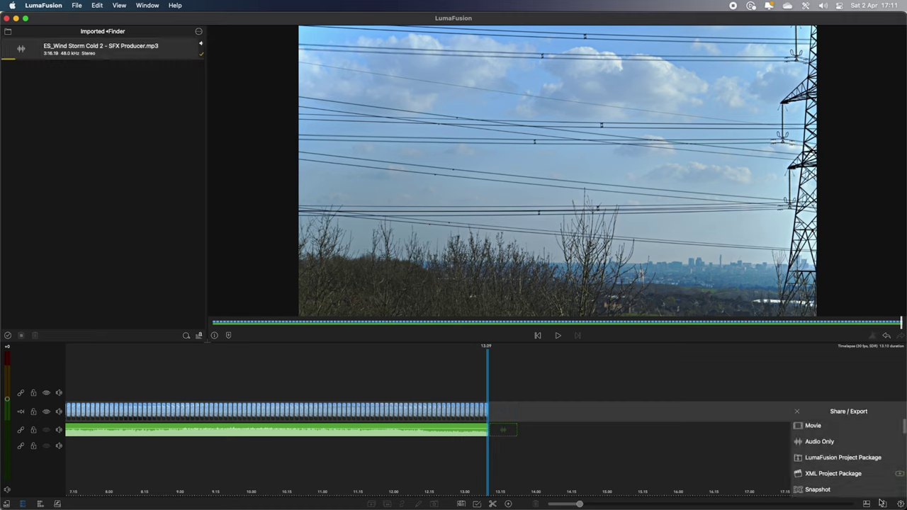
left_click(808, 426)
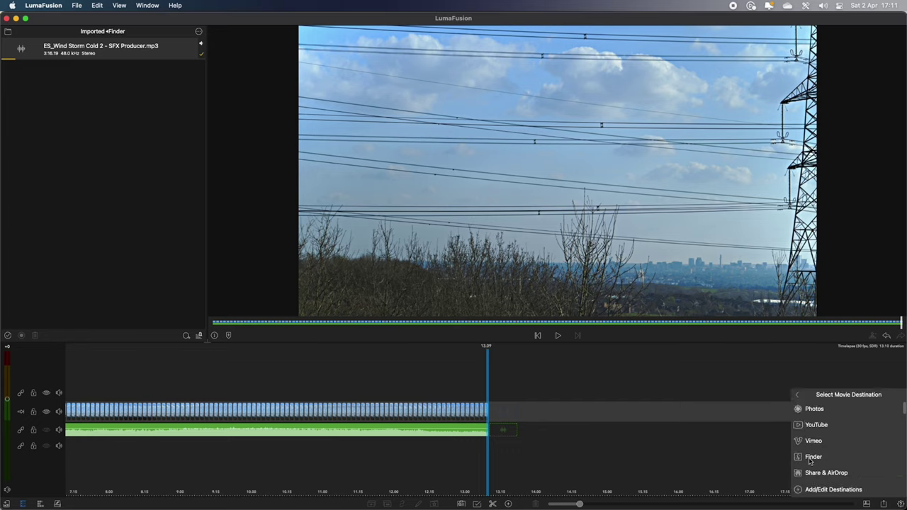
left_click(810, 459)
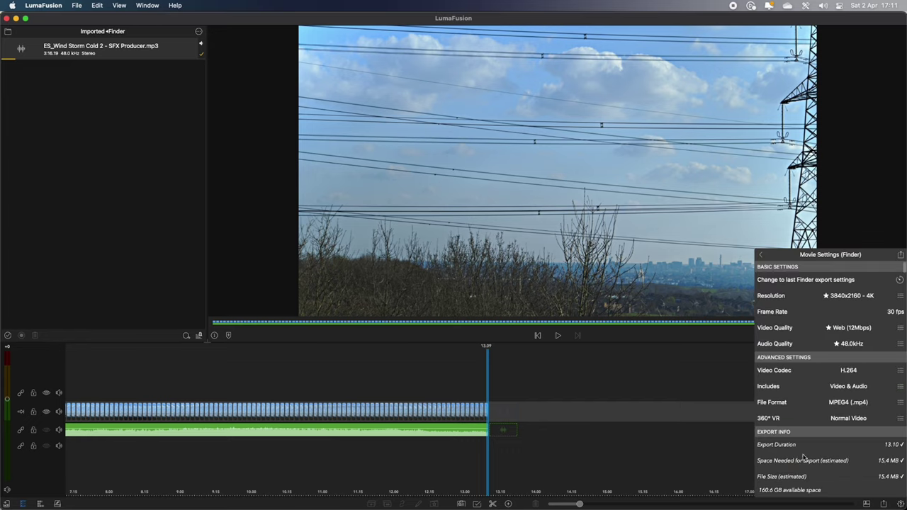
left_click(848, 296)
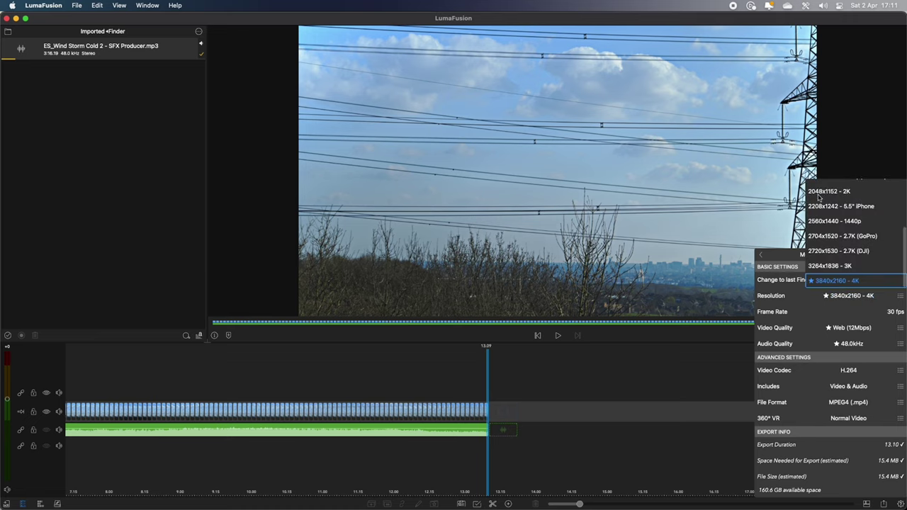
left_click(791, 263)
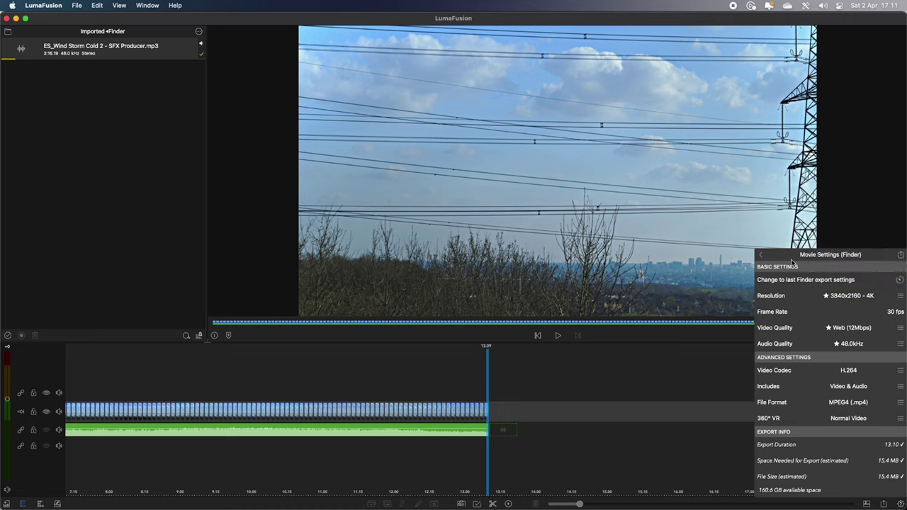
left_click(841, 331)
left_click(836, 315)
Export and save the movie as Timelapse.mp4 in Downloads.
left_click(901, 255)
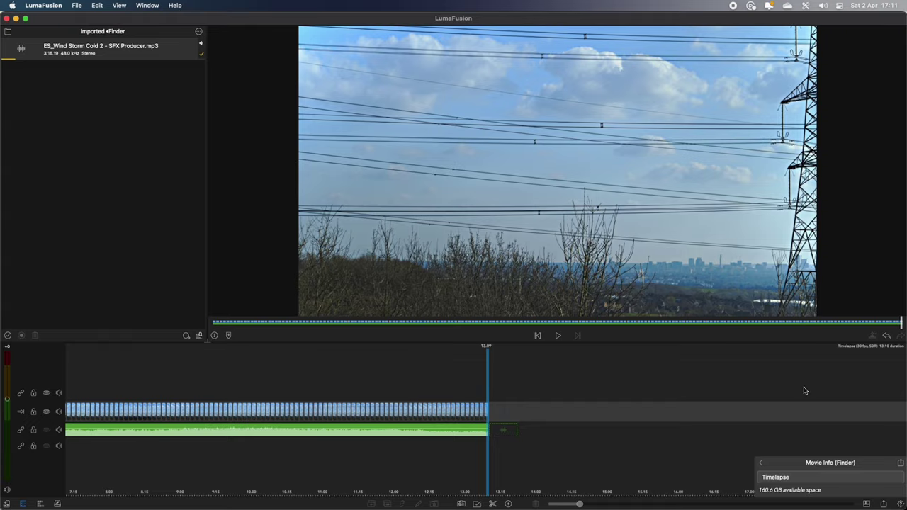
left_click(901, 465)
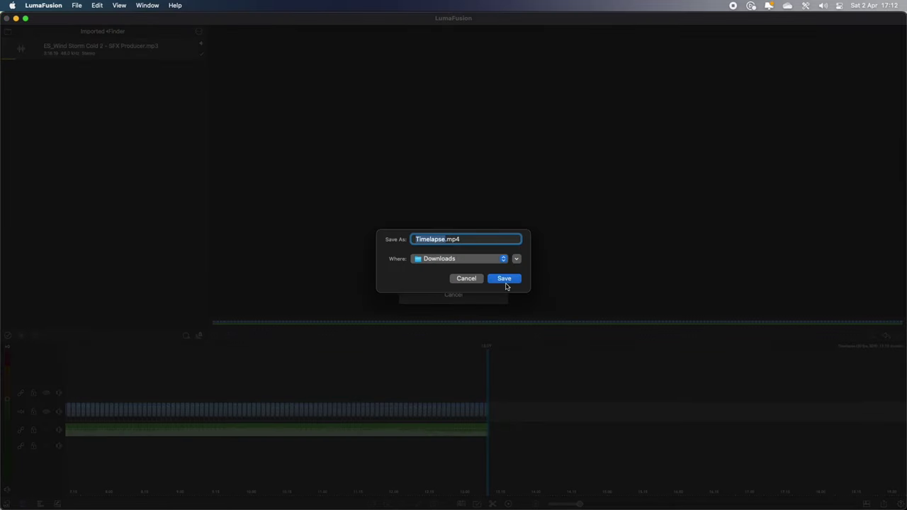
left_click(503, 279)
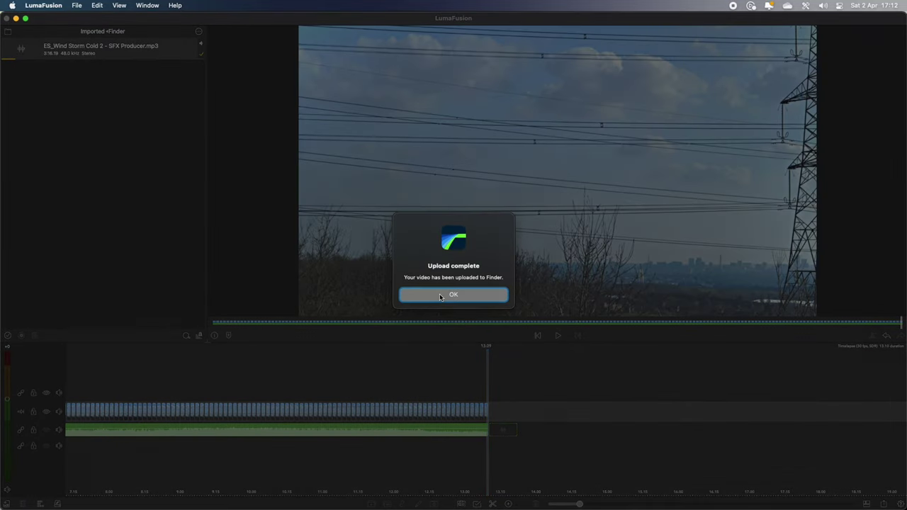
Dismiss the upload-complete message and open Timelapse.mp4 from Downloads in QuickTime Player.
left_click(441, 297)
mouse_move(264, 504)
left_click(172, 493)
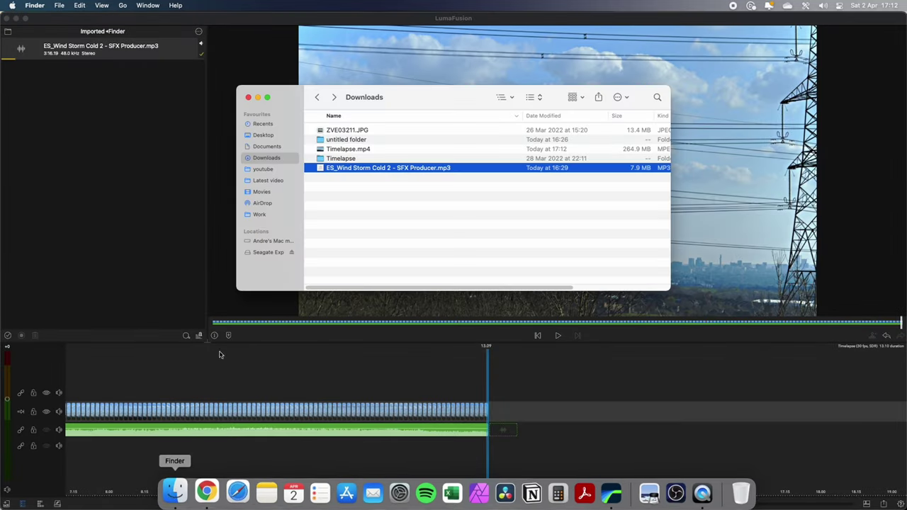
double_click(343, 150)
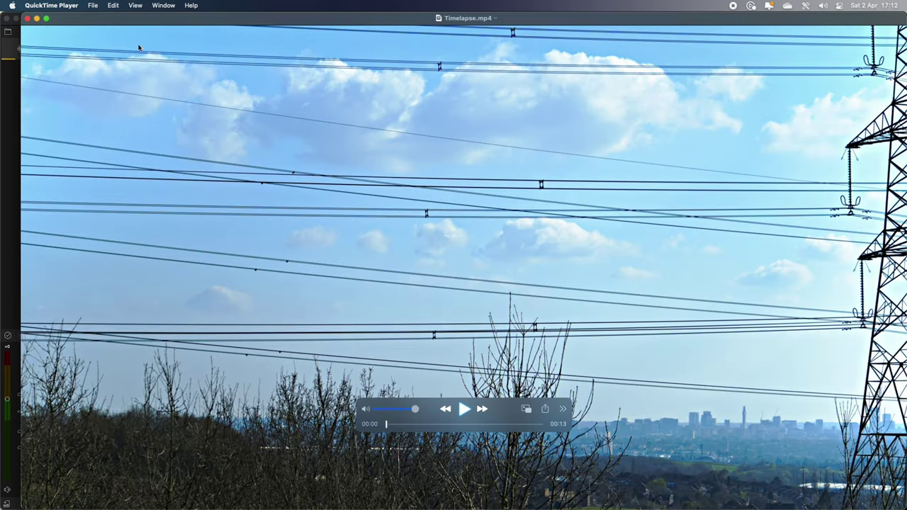